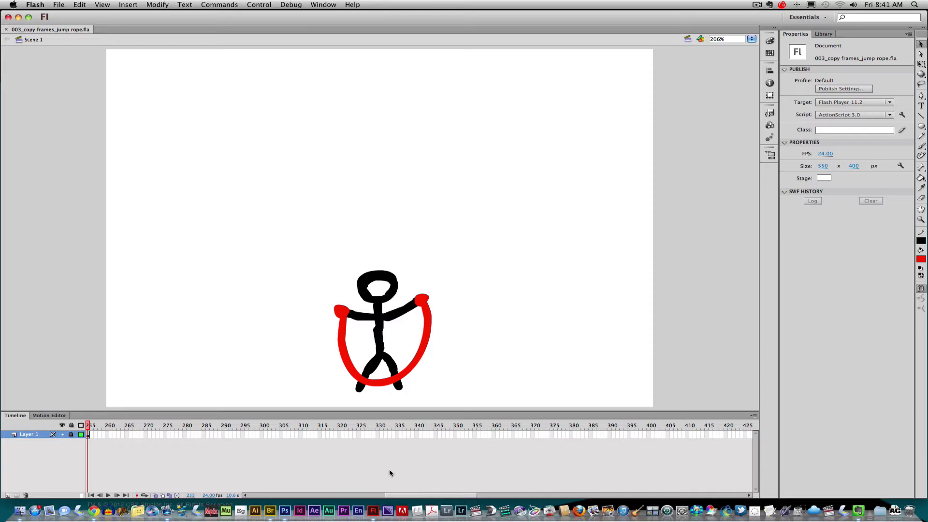
# Play the finished jump rope animation and close its file
pyautogui.press('Return')
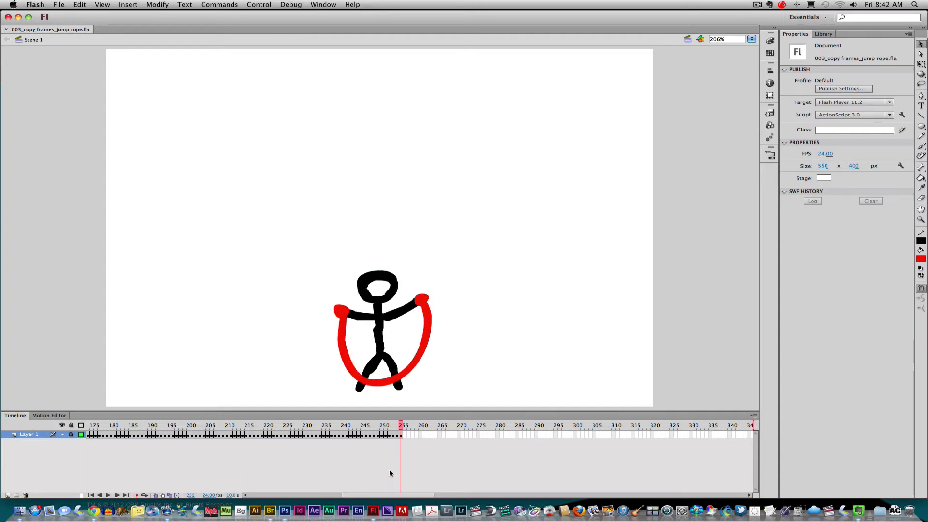
pyautogui.press('Return')
pyautogui.click(6, 30)
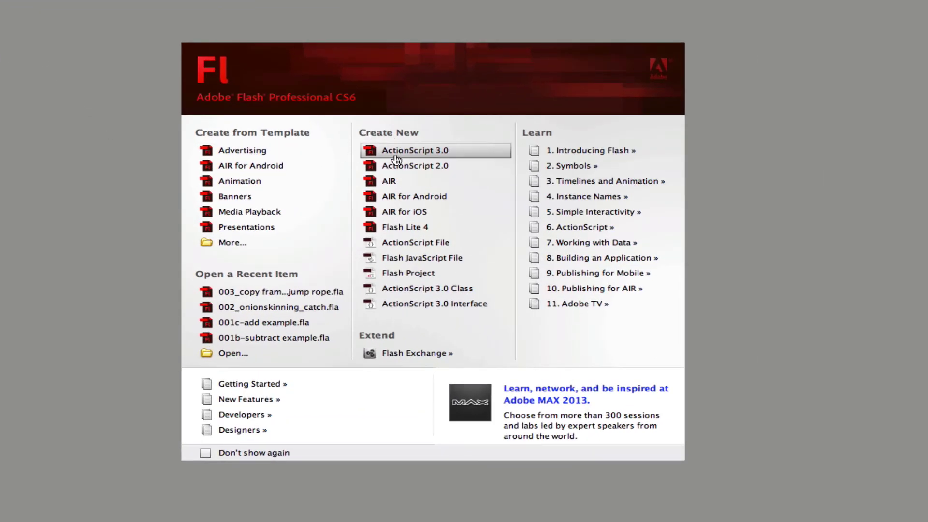
# Create a new ActionScript 3.0 document and fit its stage in the window
pyautogui.click(434, 155)
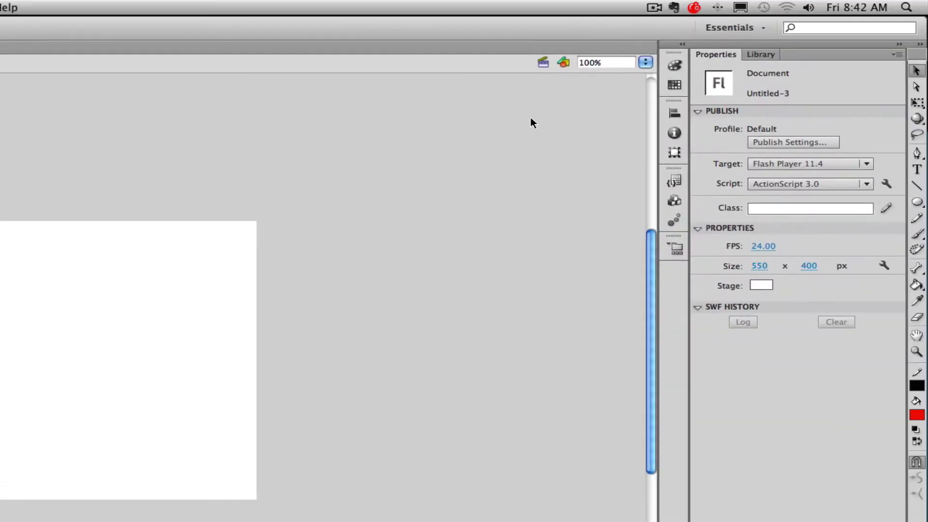
pyautogui.click(645, 62)
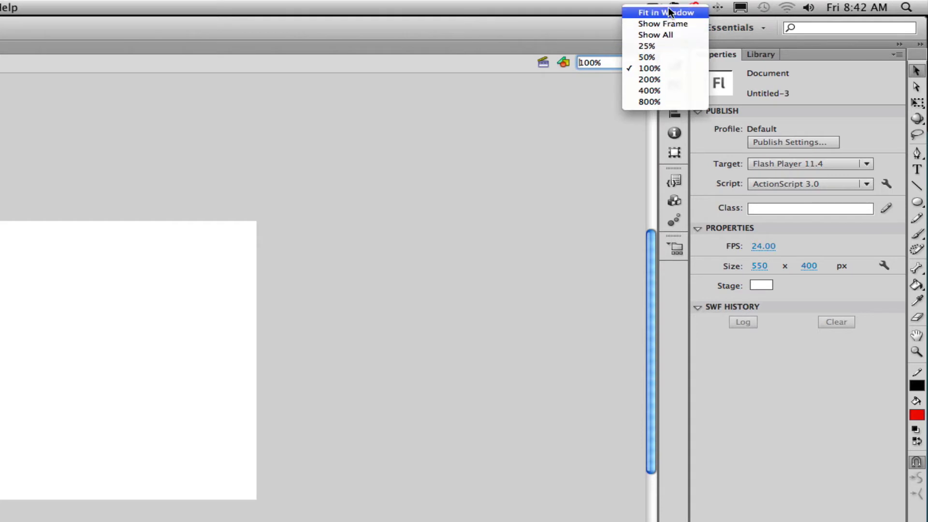
pyautogui.click(666, 13)
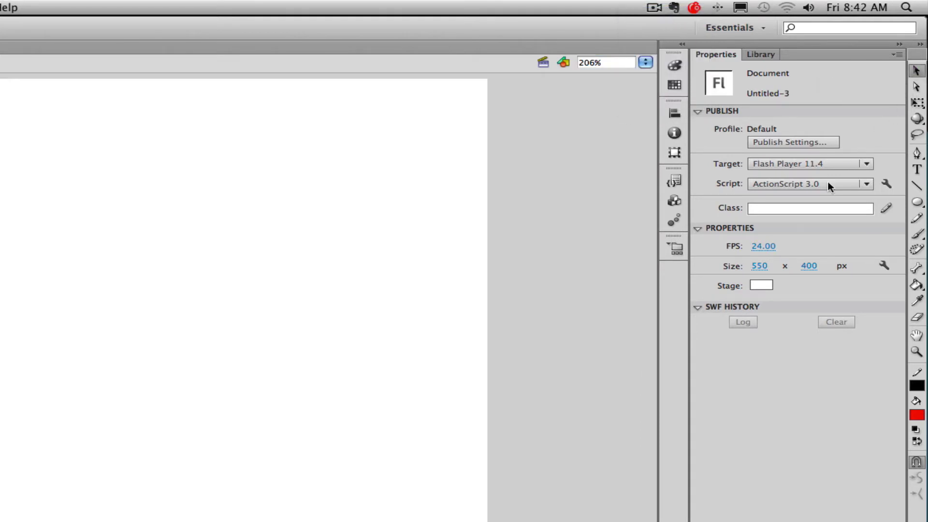
# Pick white as the stage background colour and set up the Brush tool with a black fill
pyautogui.click(763, 285)
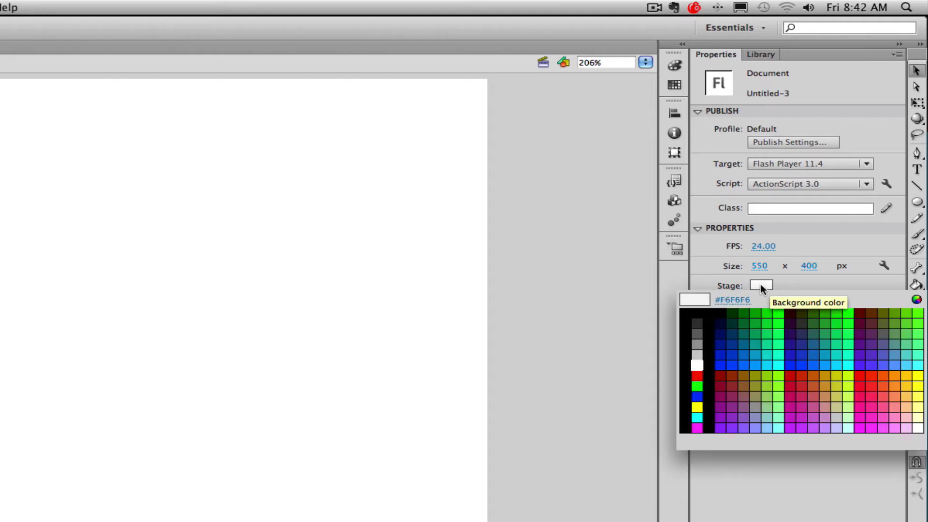
pyautogui.click(697, 357)
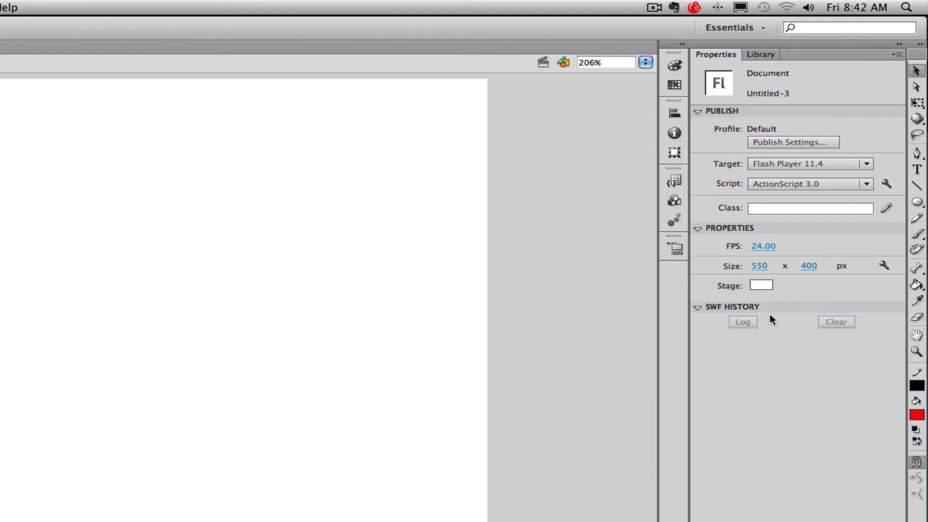
pyautogui.click(916, 235)
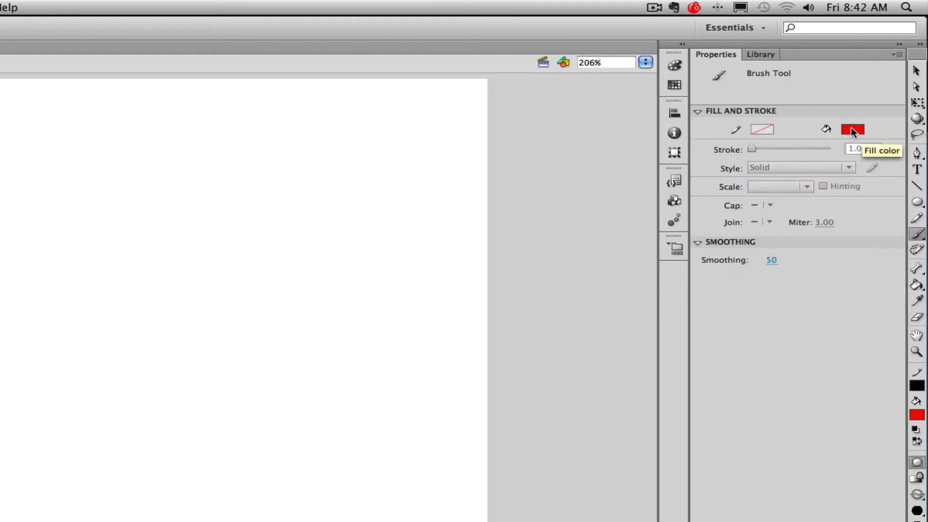
pyautogui.click(862, 133)
pyautogui.click(686, 160)
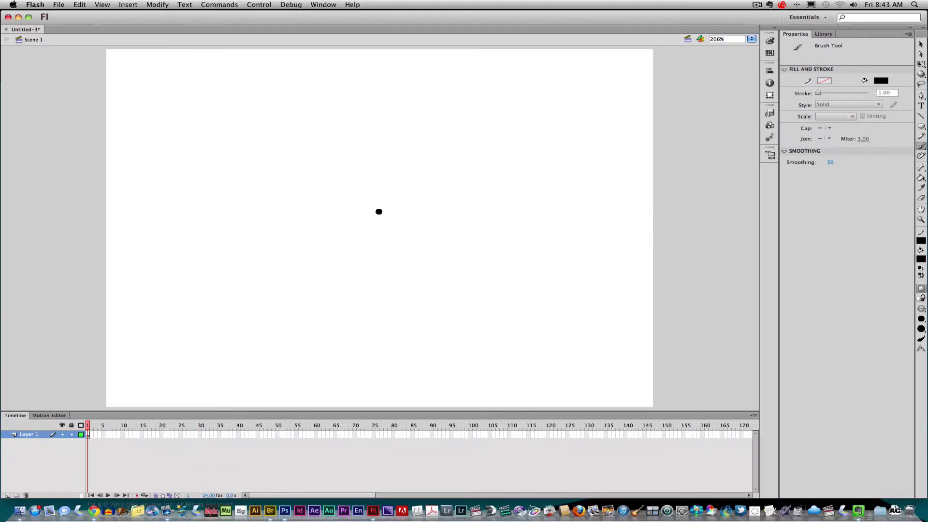
pyautogui.moveTo(378, 211)
pyautogui.mouseDown()
pyautogui.moveTo(339, 250)
pyautogui.moveTo(377, 258)
pyautogui.moveTo(382, 209)
pyautogui.mouseUp()
pyautogui.moveTo(359, 264); pyautogui.dragTo(356, 289)
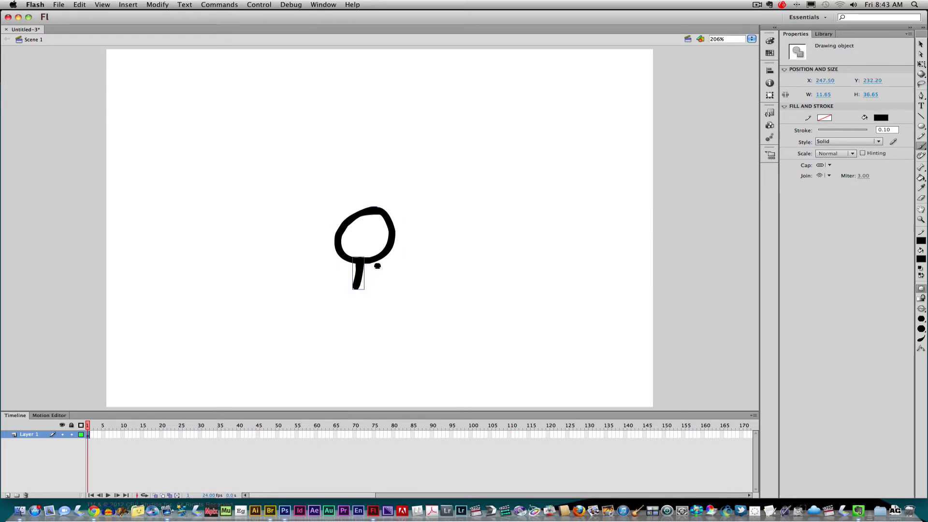
pyautogui.press('super+z')
pyautogui.press('super+z')
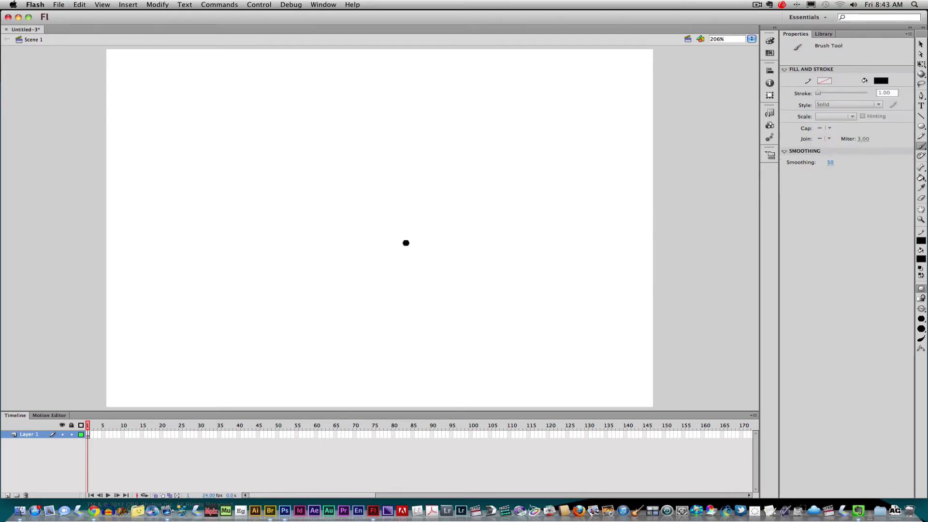
pyautogui.moveTo(433, 168)
pyautogui.mouseDown()
pyautogui.moveTo(445, 175)
pyautogui.moveTo(385, 211)
pyautogui.moveTo(416, 170)
pyautogui.mouseUp()
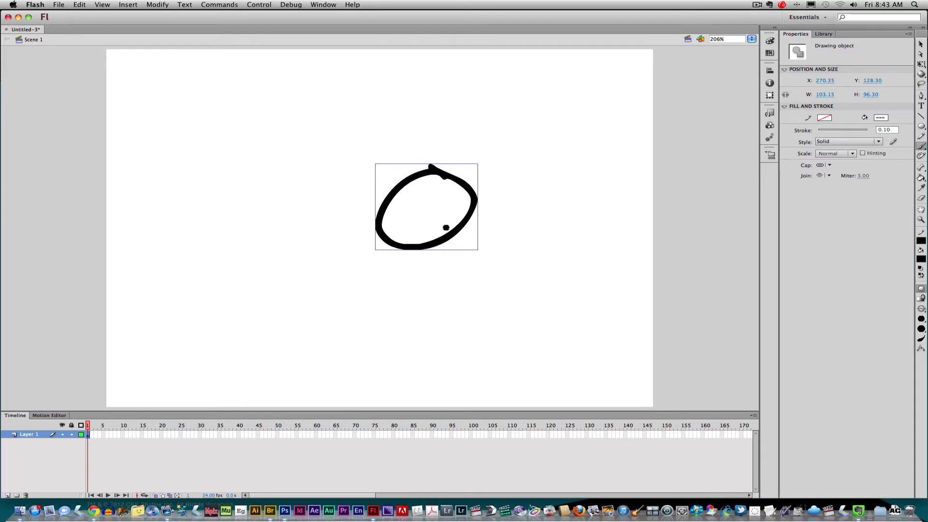
pyautogui.press('Delete')
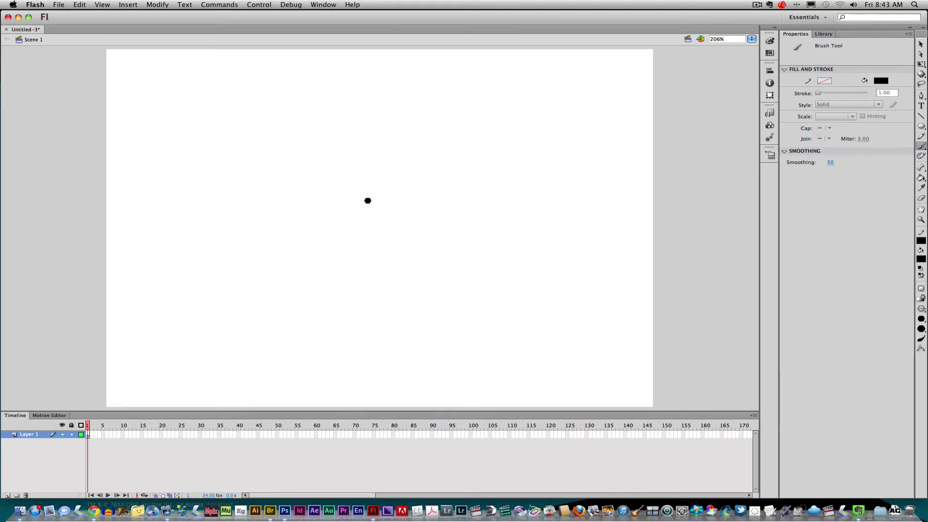
# Paint a black stick figure with a head, torso, outstretched arms and spread legs in the lower middle of the stage
pyautogui.moveTo(387, 211)
pyautogui.mouseDown()
pyautogui.moveTo(355, 233)
pyautogui.moveTo(387, 247)
pyautogui.moveTo(394, 208)
pyautogui.mouseUp()
pyautogui.moveTo(375, 248)
pyautogui.mouseDown()
pyautogui.moveTo(375, 278)
pyautogui.moveTo(320, 251)
pyautogui.moveTo(376, 280)
pyautogui.moveTo(437, 261)
pyautogui.mouseUp()
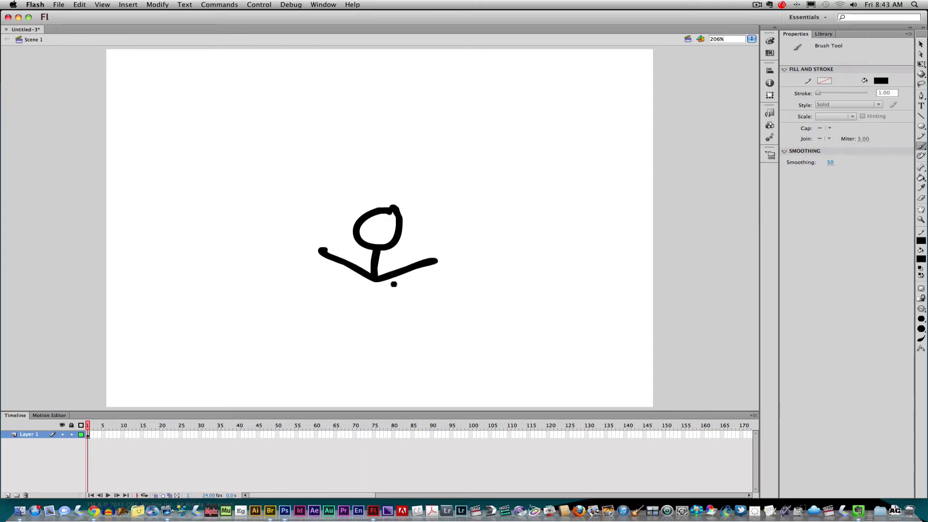
pyautogui.moveTo(374, 281)
pyautogui.mouseDown()
pyautogui.moveTo(369, 339)
pyautogui.moveTo(326, 384)
pyautogui.mouseUp()
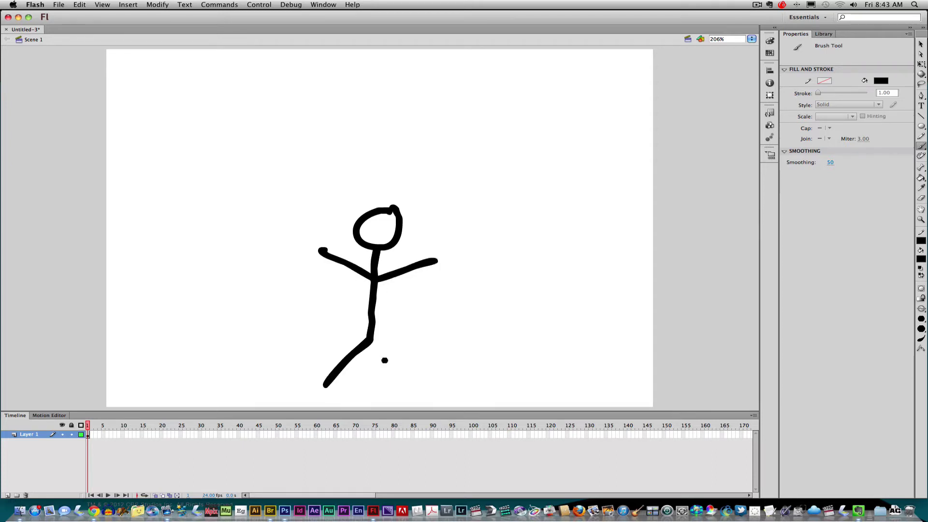
pyautogui.moveTo(373, 338); pyautogui.dragTo(407, 385)
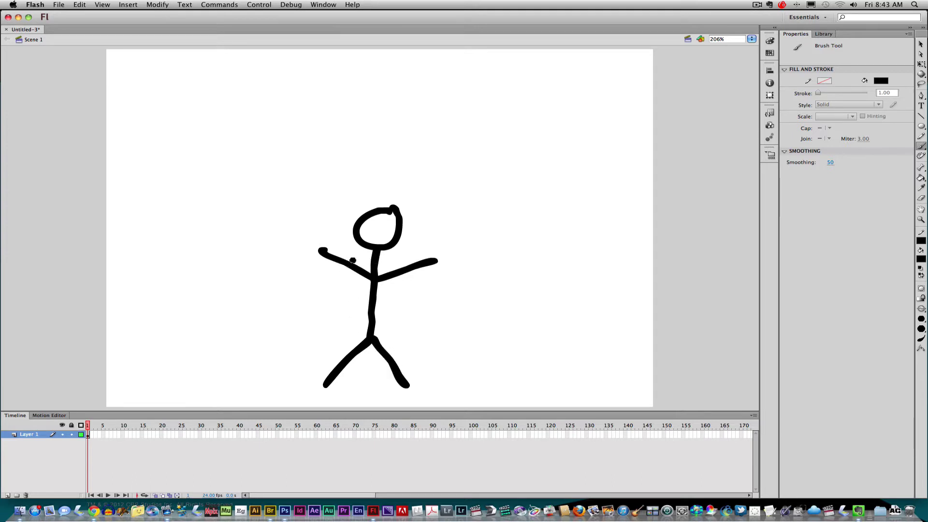
# Set the brush fill to red and paint both hands and a jump rope looping from hand to hand beneath the feet
pyautogui.click(881, 81)
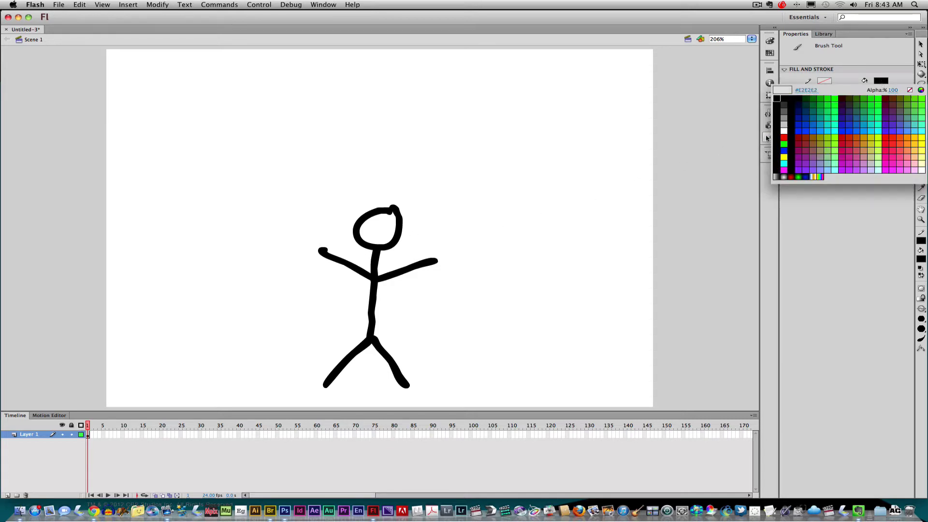
pyautogui.click(785, 132)
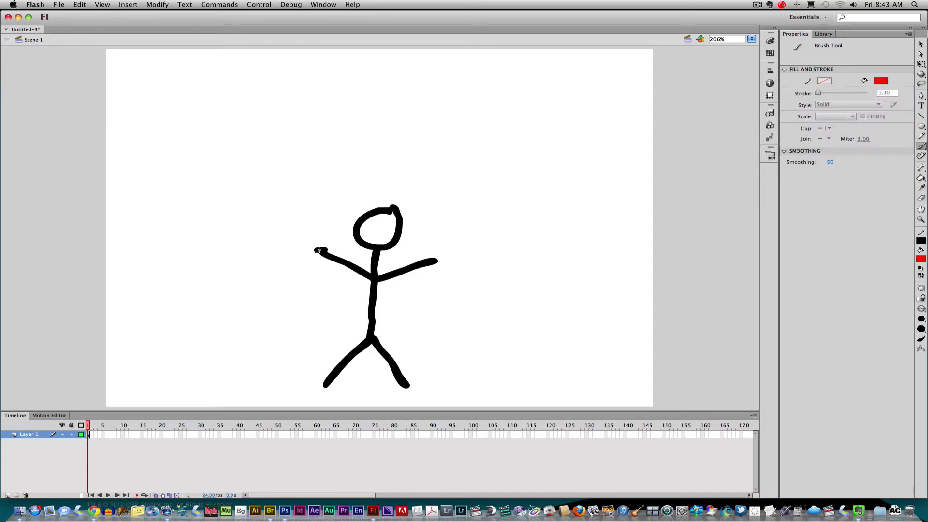
pyautogui.moveTo(318, 250); pyautogui.dragTo(314, 248)
pyautogui.moveTo(439, 261); pyautogui.dragTo(437, 259)
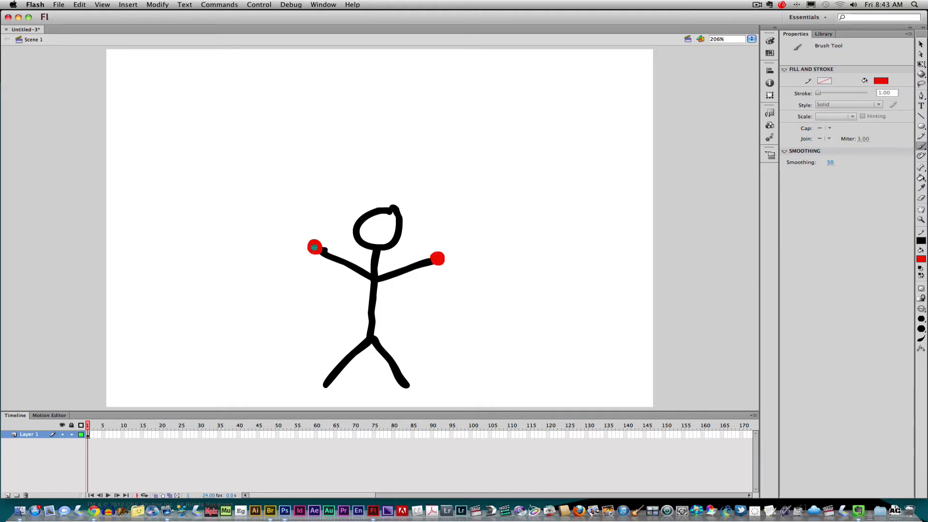
pyautogui.moveTo(314, 248)
pyautogui.mouseDown()
pyautogui.moveTo(307, 389)
pyautogui.moveTo(339, 397)
pyautogui.moveTo(393, 401)
pyautogui.moveTo(440, 370)
pyautogui.moveTo(448, 287)
pyautogui.moveTo(439, 260)
pyautogui.mouseUp()
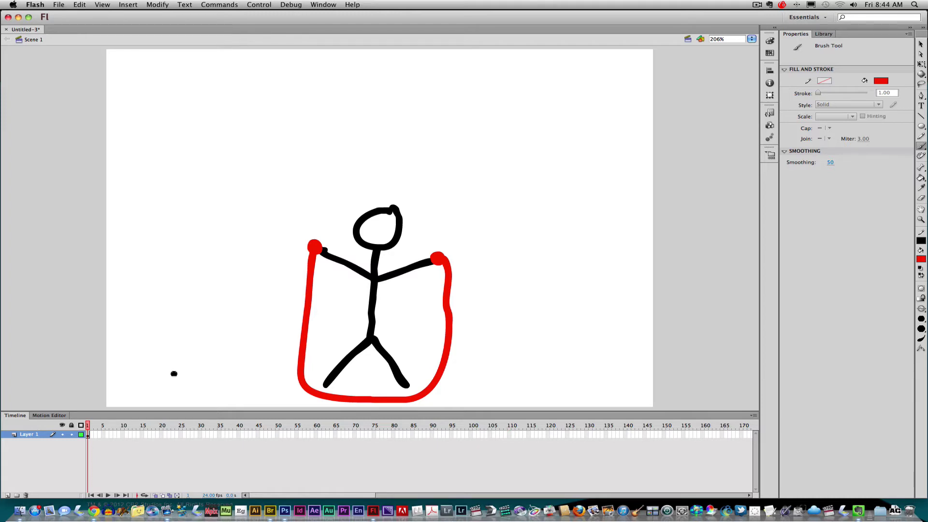
# Insert a keyframe at frame 2 and delete the red hands and rope from it
pyautogui.press('F6')
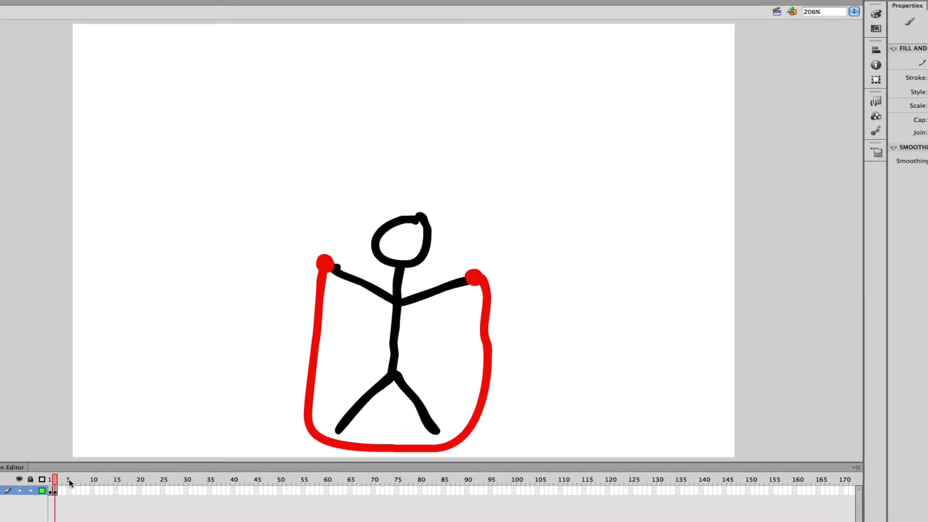
pyautogui.press('v')
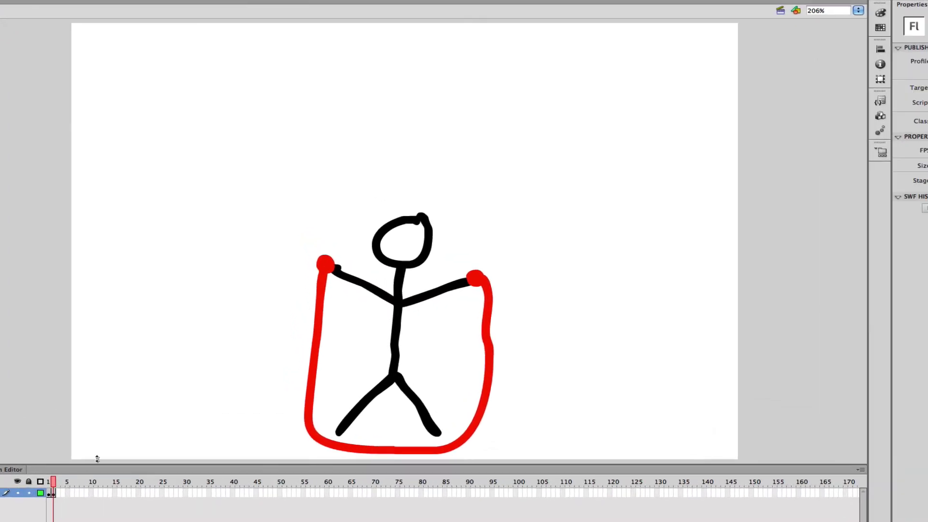
pyautogui.click(316, 358)
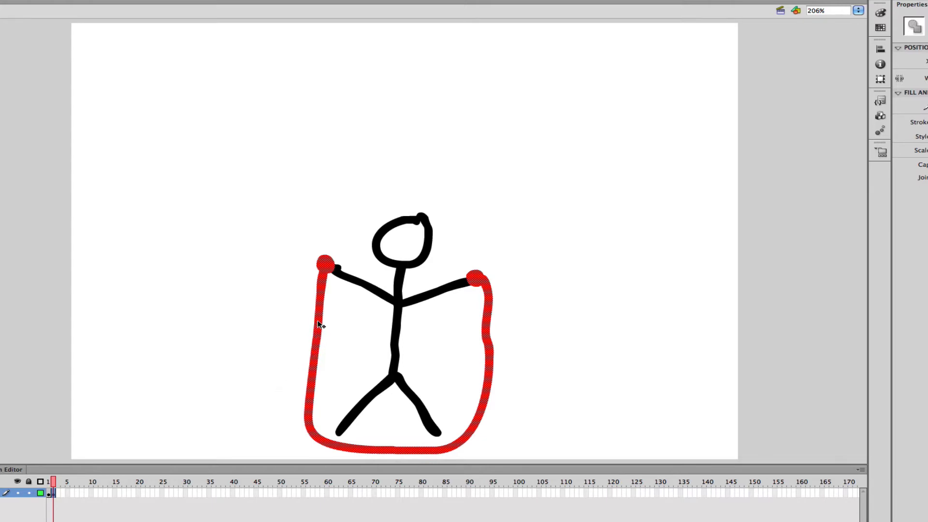
pyautogui.press('Delete')
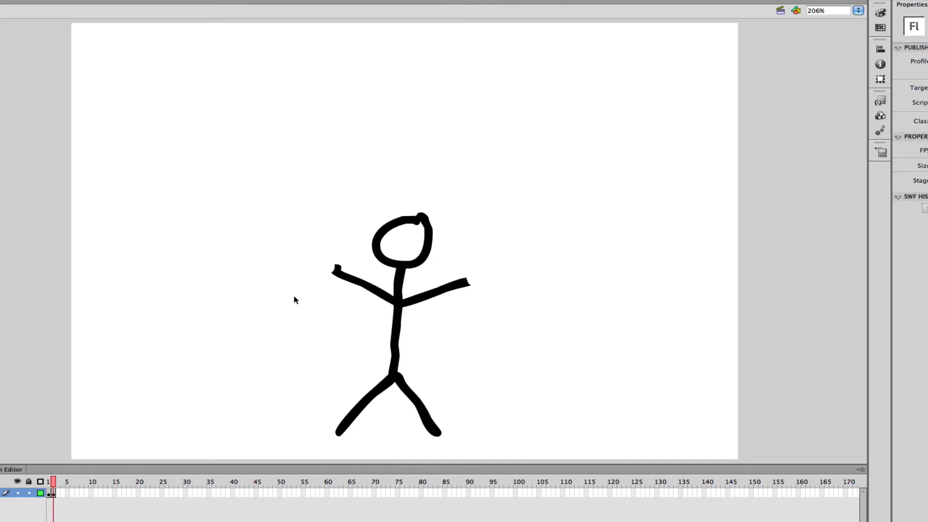
# Paint red hands and a rope on frame 2 that hangs to hip height and passes behind the body
pyautogui.press('b')
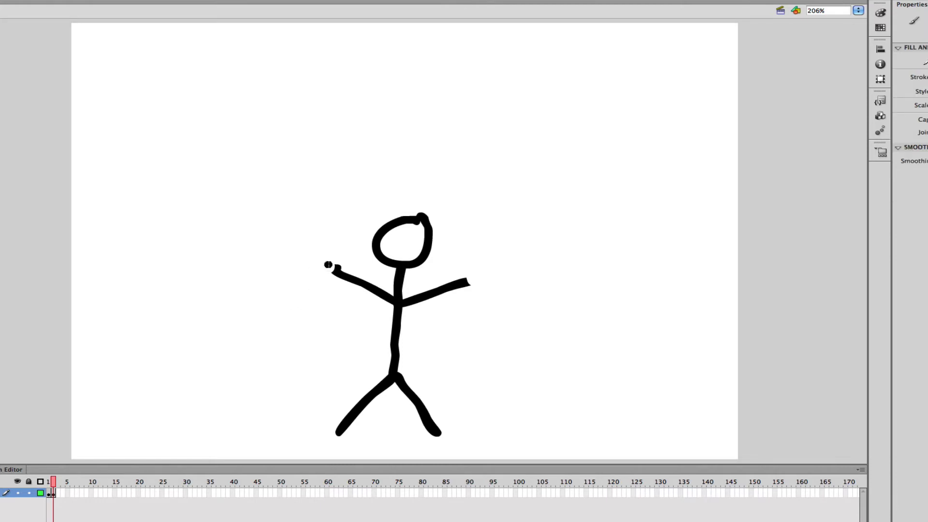
pyautogui.moveTo(326, 265); pyautogui.dragTo(331, 266)
pyautogui.moveTo(472, 274); pyautogui.dragTo(473, 276)
pyautogui.moveTo(326, 268)
pyautogui.mouseDown()
pyautogui.moveTo(318, 344)
pyautogui.moveTo(336, 362)
pyautogui.moveTo(364, 366)
pyautogui.moveTo(447, 361)
pyautogui.moveTo(471, 322)
pyautogui.moveTo(476, 292)
pyautogui.mouseUp()
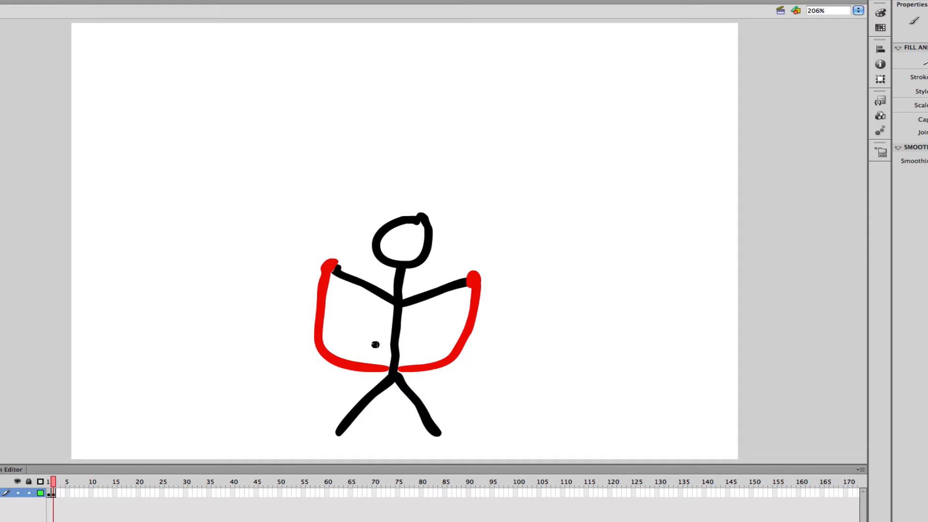
# Insert a keyframe at frame 3 and delete both halves of the red rope with the hands
pyautogui.press('F6')
pyautogui.press('v')
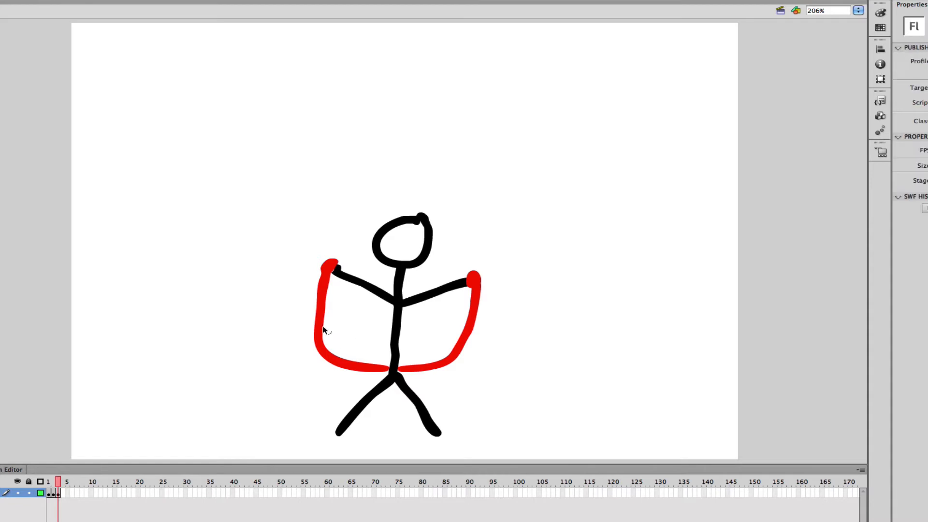
pyautogui.click(317, 327)
pyautogui.press('Delete')
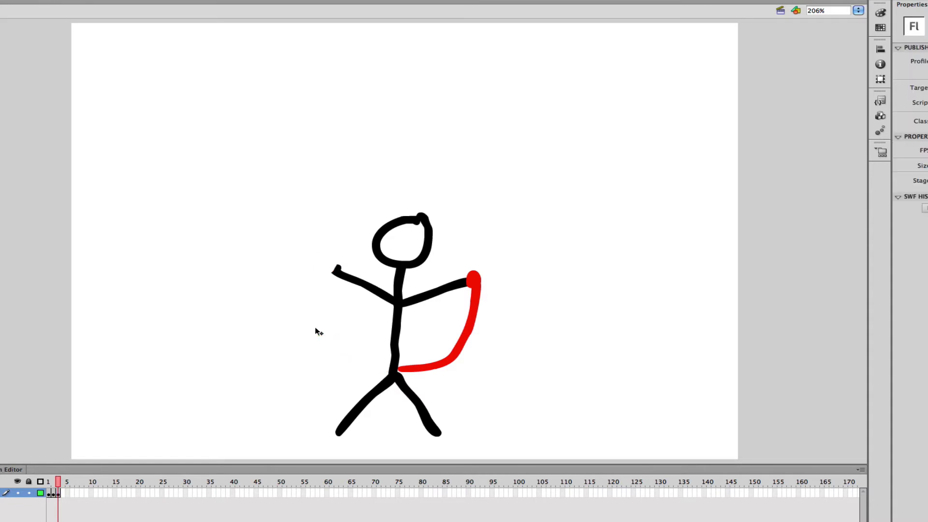
pyautogui.click(459, 352)
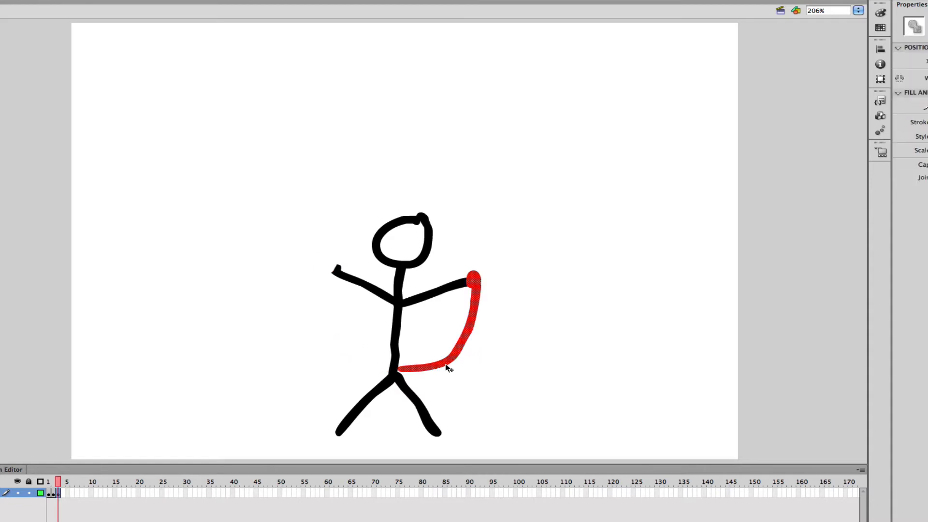
pyautogui.press('Delete')
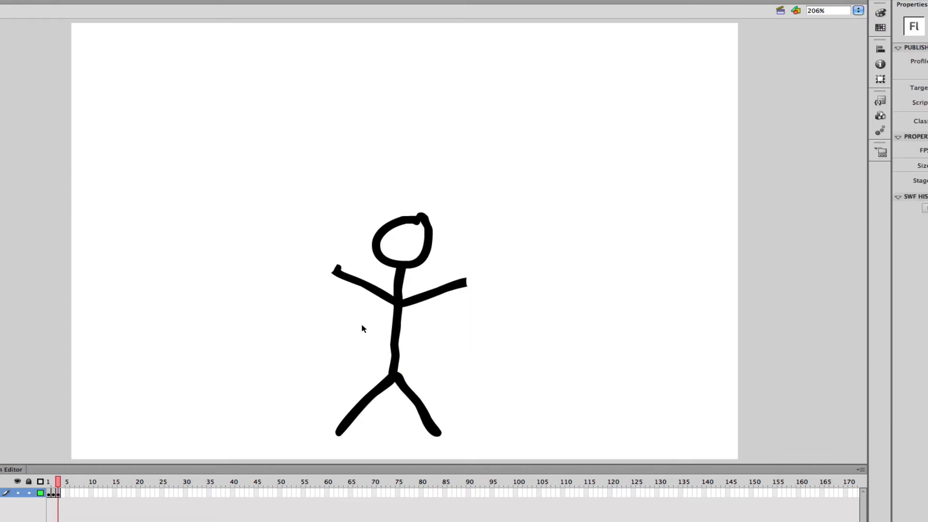
# Paint red hands and a shorter rope on frame 3 that passes behind the torso just below the arms
pyautogui.press('b')
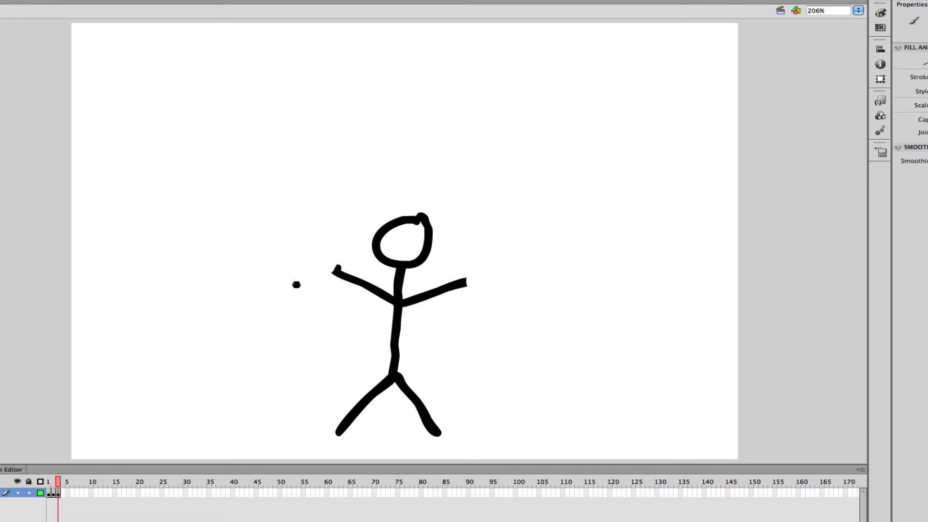
pyautogui.moveTo(329, 263); pyautogui.dragTo(329, 263)
pyautogui.moveTo(474, 292); pyautogui.dragTo(476, 275)
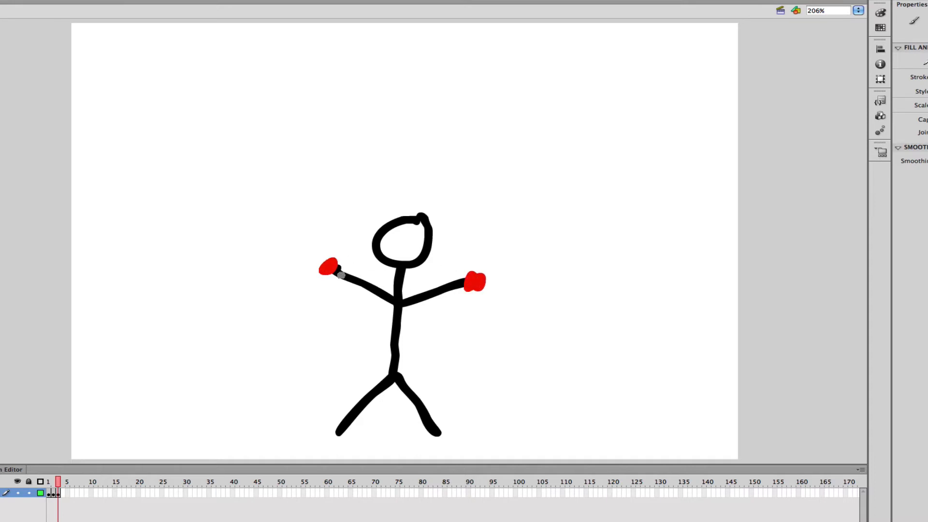
pyautogui.moveTo(329, 267)
pyautogui.mouseDown()
pyautogui.moveTo(337, 310)
pyautogui.moveTo(383, 322)
pyautogui.moveTo(453, 319)
pyautogui.moveTo(480, 284)
pyautogui.mouseUp()
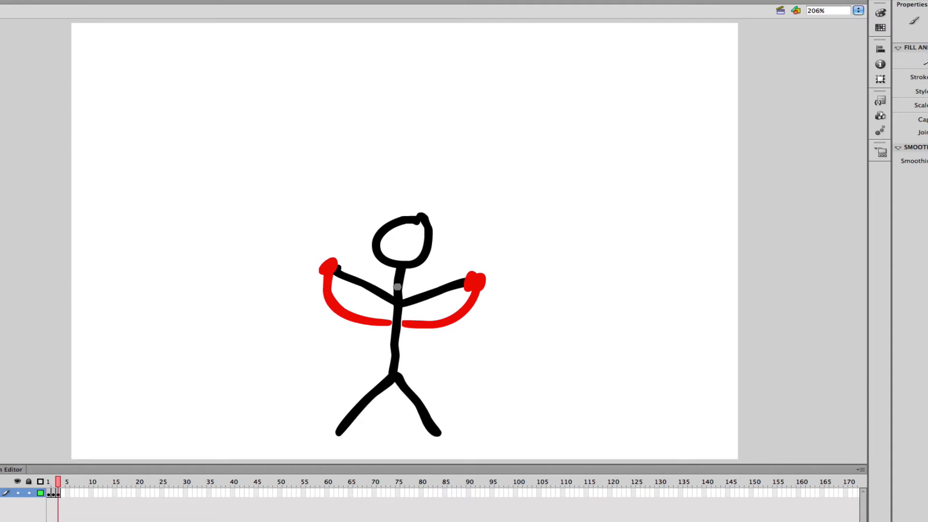
# Insert a keyframe at frame 4 and delete both halves of the red rope with the hands
pyautogui.press('F6')
pyautogui.press('v')
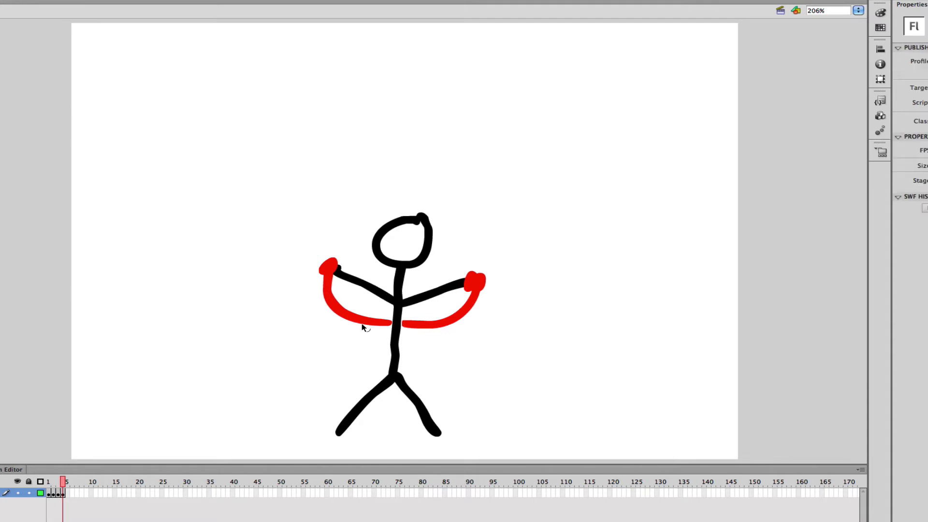
pyautogui.click(363, 323)
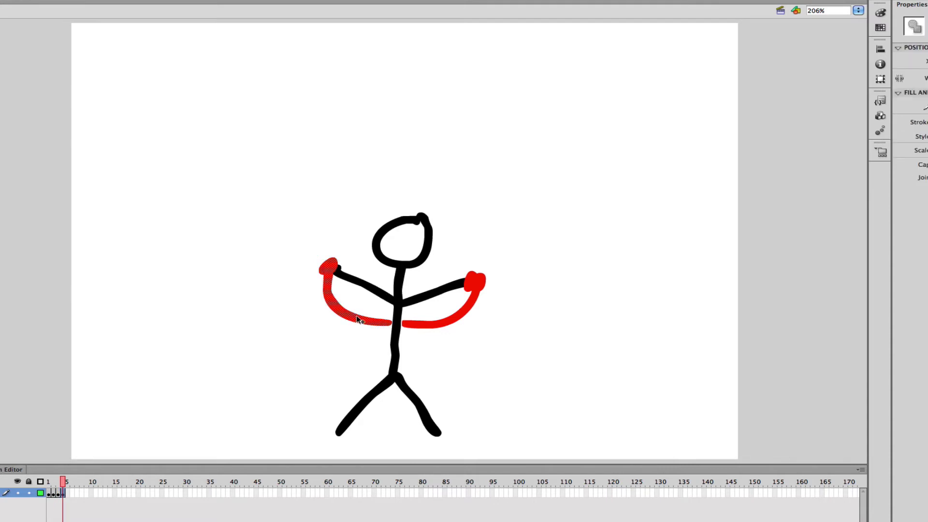
pyautogui.press('Delete')
pyautogui.click(452, 321)
pyautogui.press('Delete')
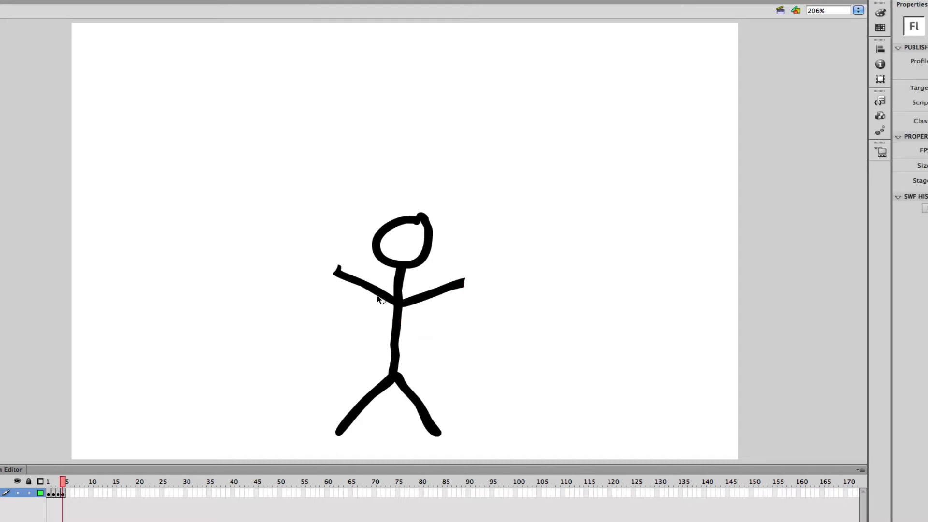
# Paint red hands and a slightly arched rope on frame 4 that passes behind the head
pyautogui.press('b')
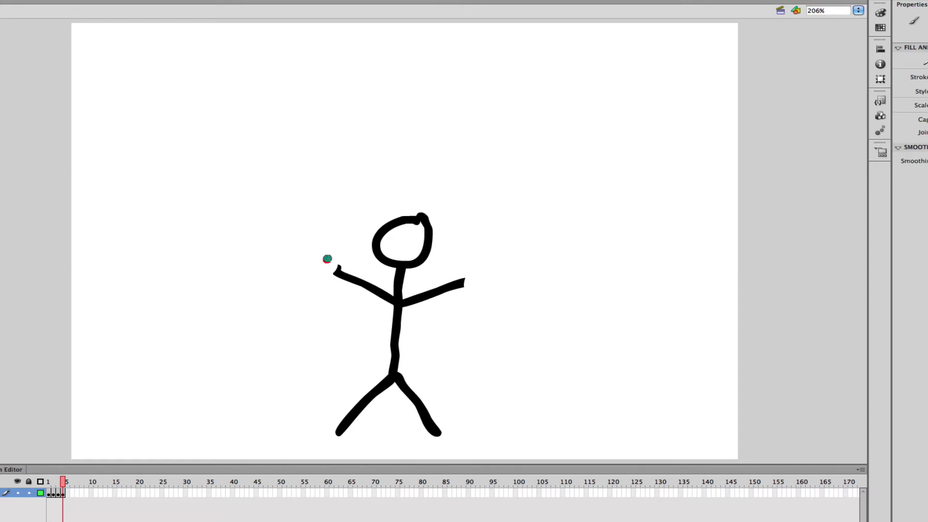
pyautogui.moveTo(327, 260); pyautogui.dragTo(331, 268)
pyautogui.moveTo(477, 276); pyautogui.dragTo(473, 274)
pyautogui.moveTo(340, 260); pyautogui.dragTo(372, 250)
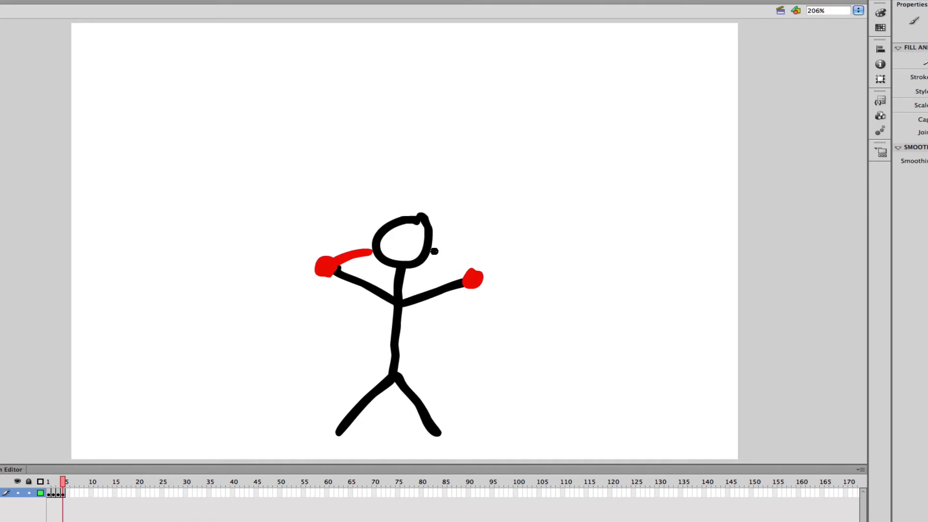
pyautogui.moveTo(434, 252); pyautogui.dragTo(469, 276)
pyautogui.press('v')
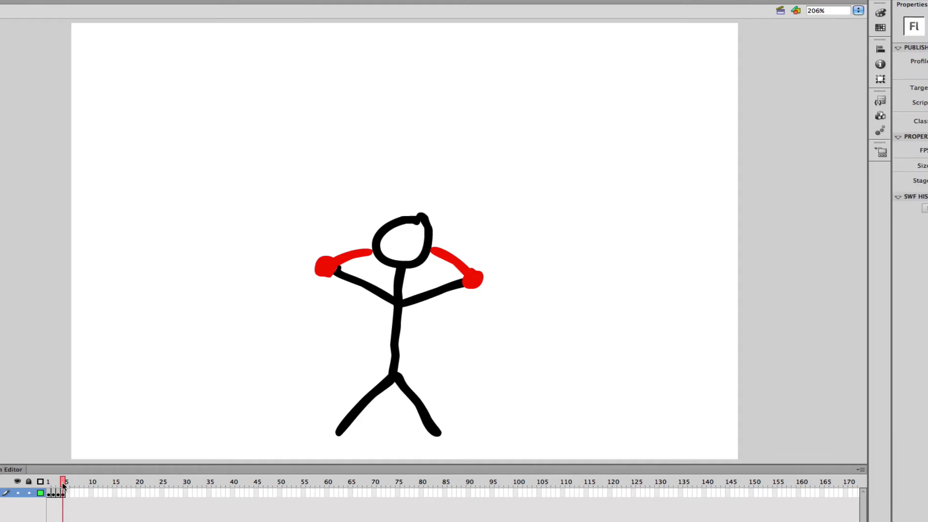
pyautogui.moveTo(64, 486)
pyautogui.mouseDown()
pyautogui.moveTo(49, 486)
pyautogui.moveTo(63, 484)
pyautogui.mouseUp()
# Insert a keyframe at frame 5 and delete both red rope pieces with the hands
pyautogui.press('F6')
pyautogui.press('v')
pyautogui.click(347, 260)
pyautogui.press('Delete')
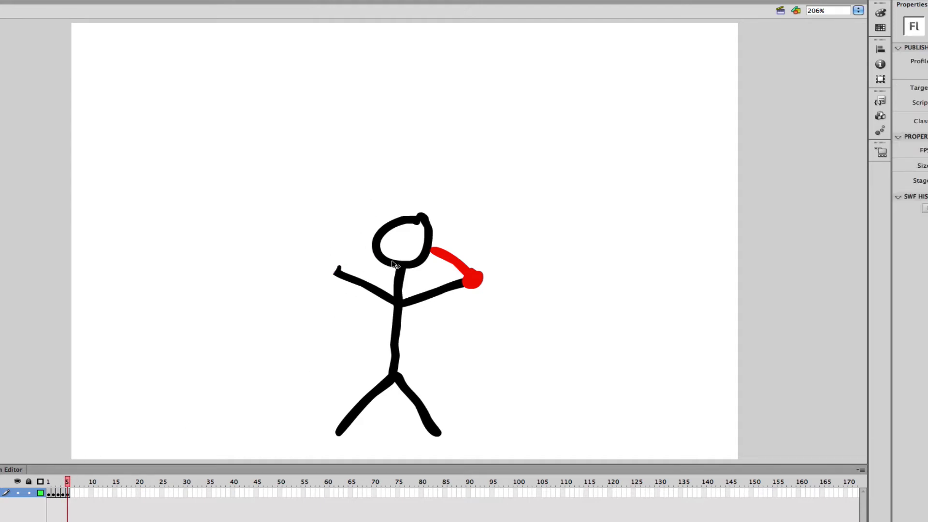
pyautogui.click(455, 265)
pyautogui.press('Delete')
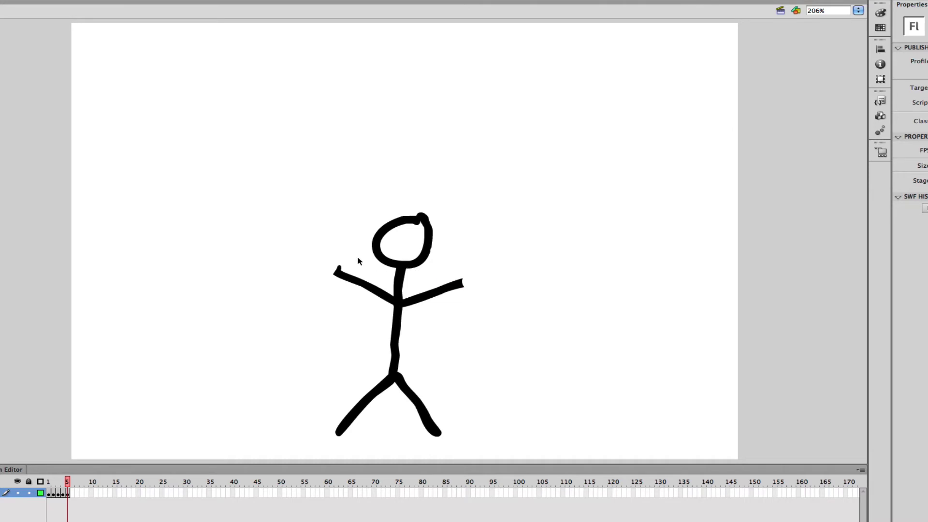
# Paint red hands and a rope on frame 5 that arches high above the head from hand to hand
pyautogui.press('b')
pyautogui.moveTo(331, 259); pyautogui.dragTo(330, 263)
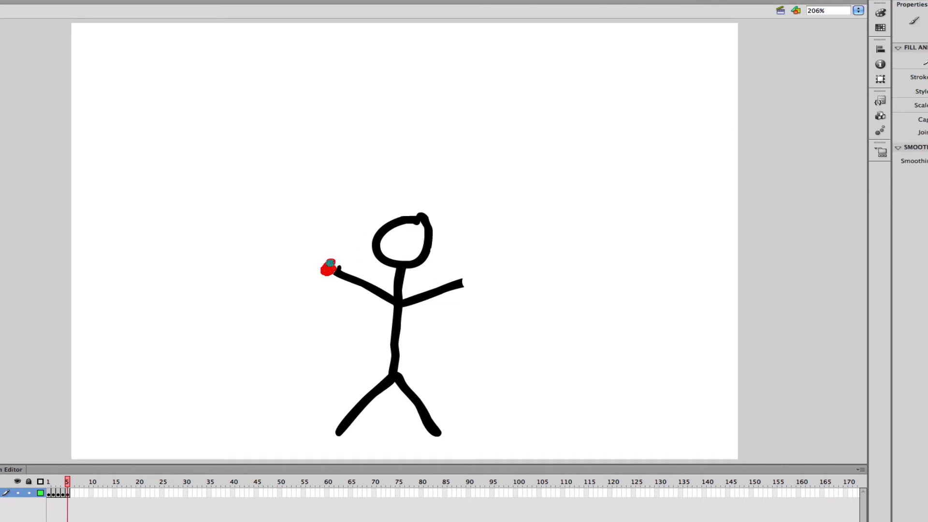
pyautogui.moveTo(461, 271); pyautogui.dragTo(470, 280)
pyautogui.moveTo(331, 258)
pyautogui.mouseDown()
pyautogui.moveTo(359, 170)
pyautogui.moveTo(385, 156)
pyautogui.moveTo(414, 160)
pyautogui.moveTo(442, 172)
pyautogui.moveTo(453, 197)
pyautogui.moveTo(469, 282)
pyautogui.mouseUp()
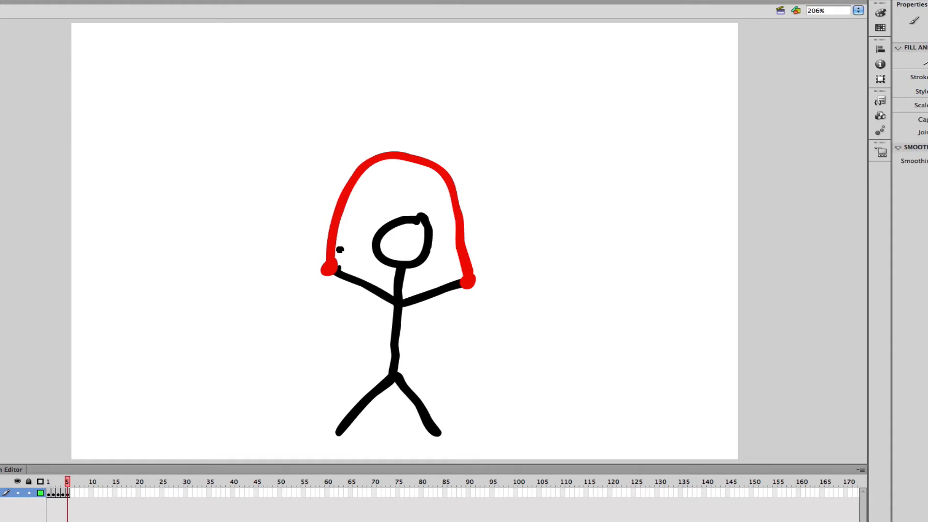
# Insert a keyframe at frame 6 and delete the overhead red rope with the hands
pyautogui.press('F6')
pyautogui.press('v')
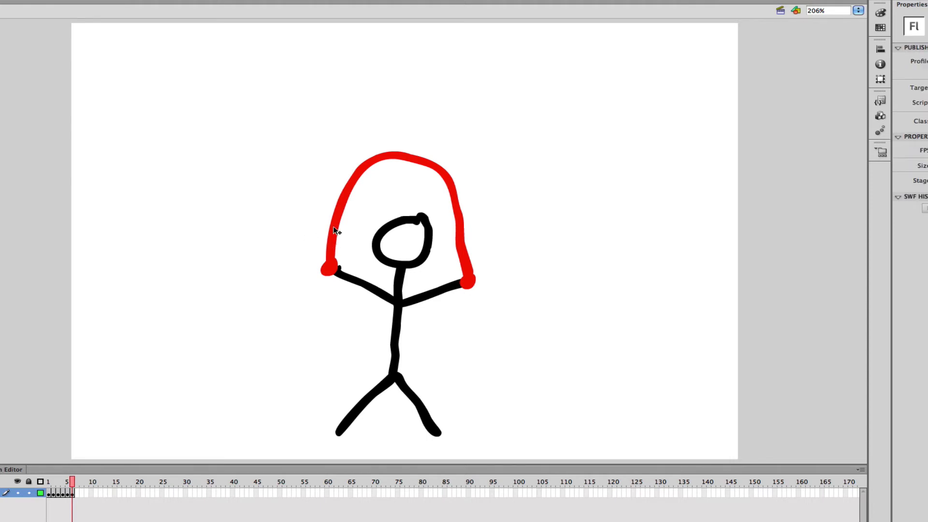
pyautogui.click(336, 231)
pyautogui.press('Delete')
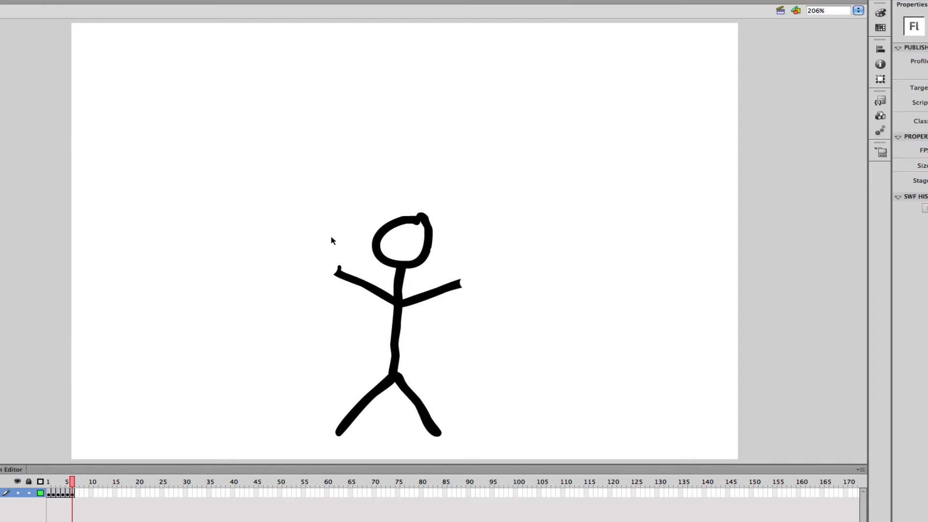
# Paint red hands and a low arched rope on frame 6 that crosses in front of the face
pyautogui.press('b')
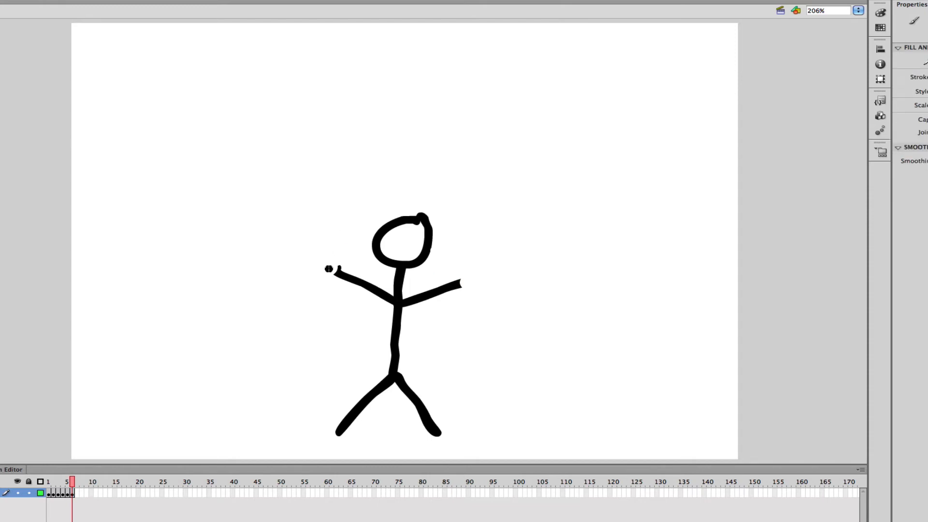
pyautogui.moveTo(328, 266); pyautogui.dragTo(329, 269)
pyautogui.moveTo(468, 274)
pyautogui.mouseDown()
pyautogui.moveTo(464, 283)
pyautogui.moveTo(470, 278)
pyautogui.mouseUp()
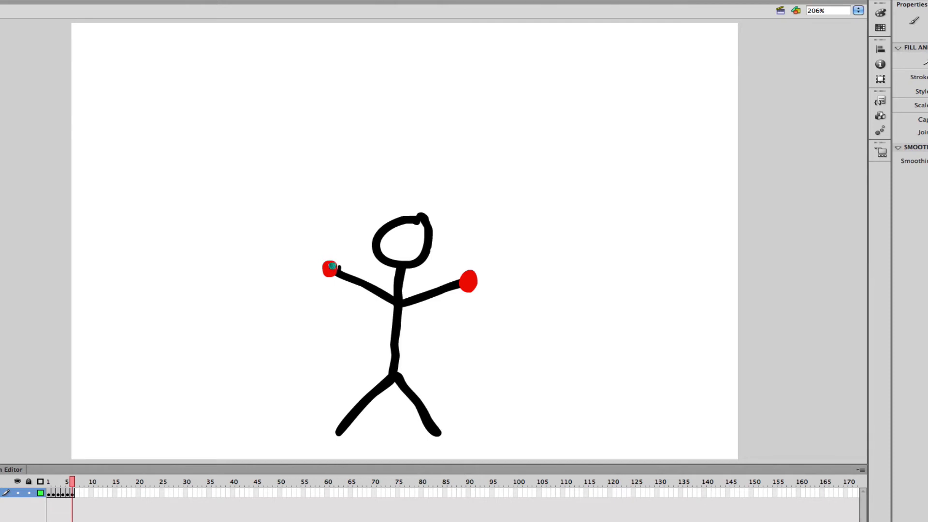
pyautogui.moveTo(332, 266)
pyautogui.mouseDown()
pyautogui.moveTo(380, 240)
pyautogui.moveTo(414, 246)
pyautogui.moveTo(470, 280)
pyautogui.mouseUp()
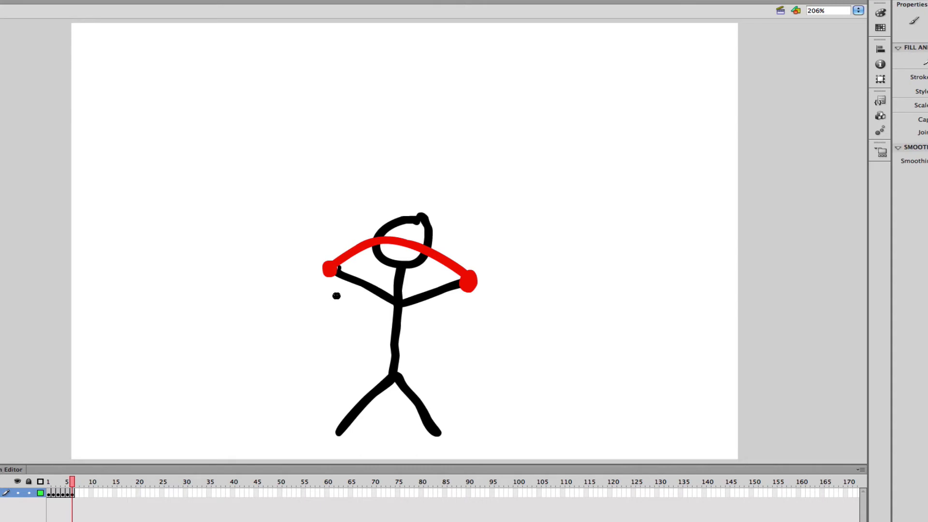
# Insert a keyframe at frame 7 and delete the red rope across the face with the hands
pyautogui.press('F6')
pyautogui.press('v')
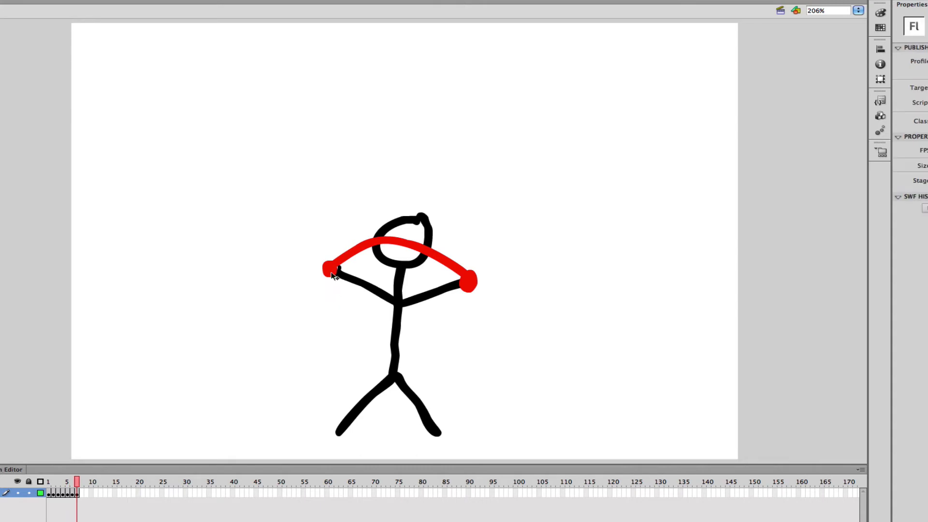
pyautogui.click(360, 252)
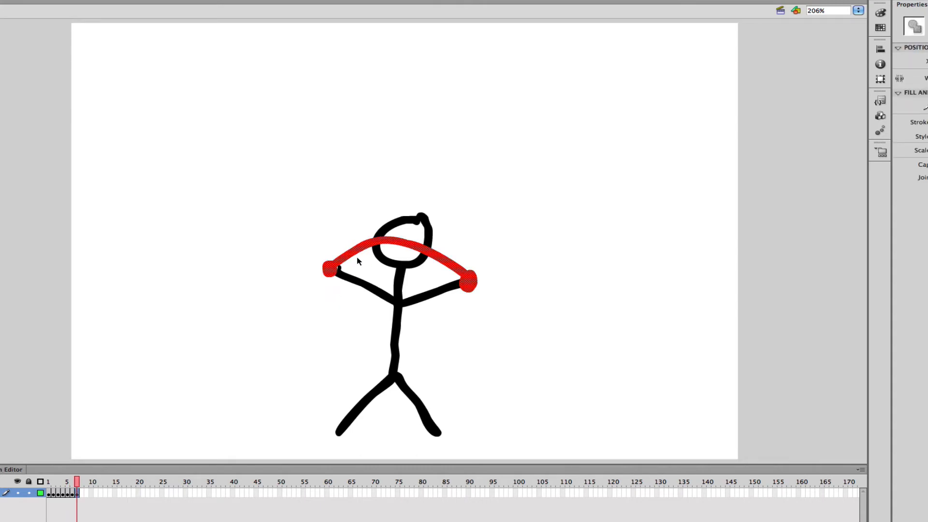
pyautogui.press('Delete')
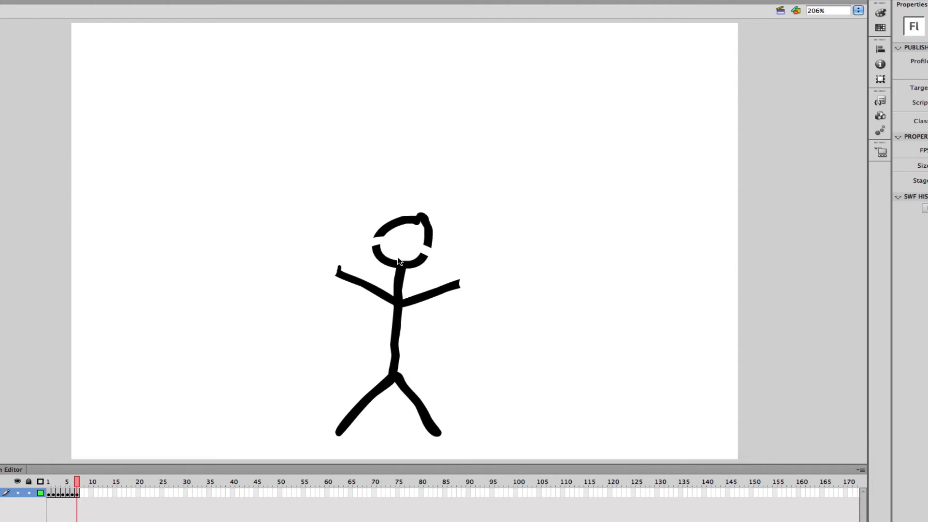
# Repair the gaps on both sides of the head outline on frame 7 with black brush strokes
pyautogui.press('b')
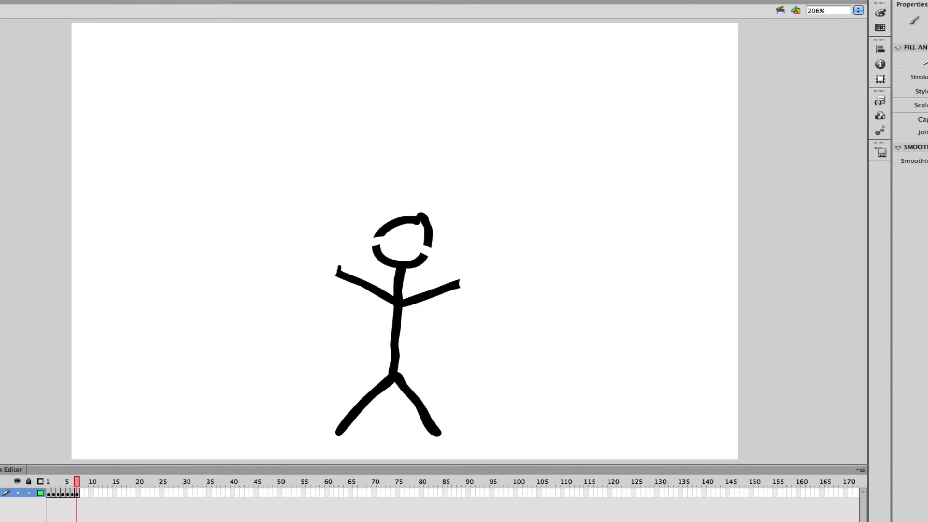
pyautogui.click(923, 62)
pyautogui.click(893, 83)
pyautogui.moveTo(382, 231); pyautogui.dragTo(376, 249)
pyautogui.click(416, 241)
pyautogui.moveTo(428, 237); pyautogui.dragTo(420, 260)
# Paint red hands and a rope on frame 7 that hangs in front of the torso just below the arms
pyautogui.click(924, 63)
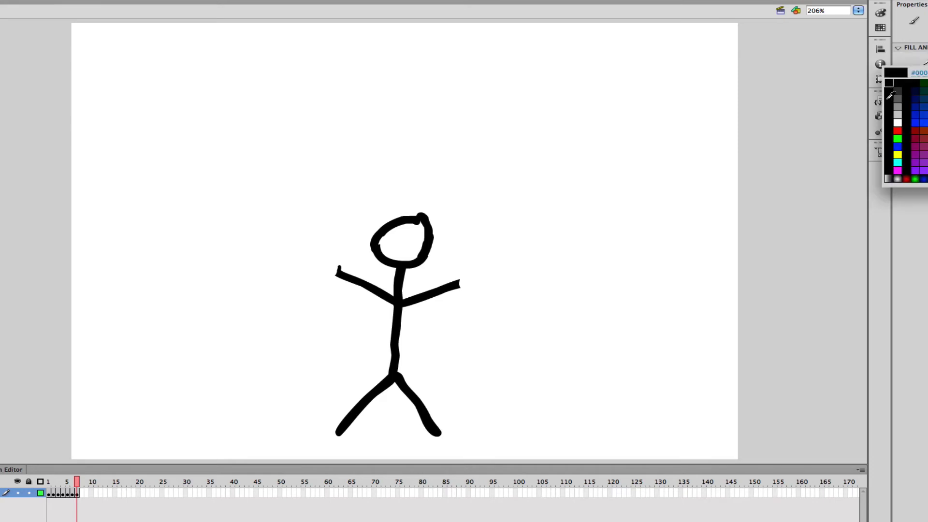
pyautogui.click(897, 130)
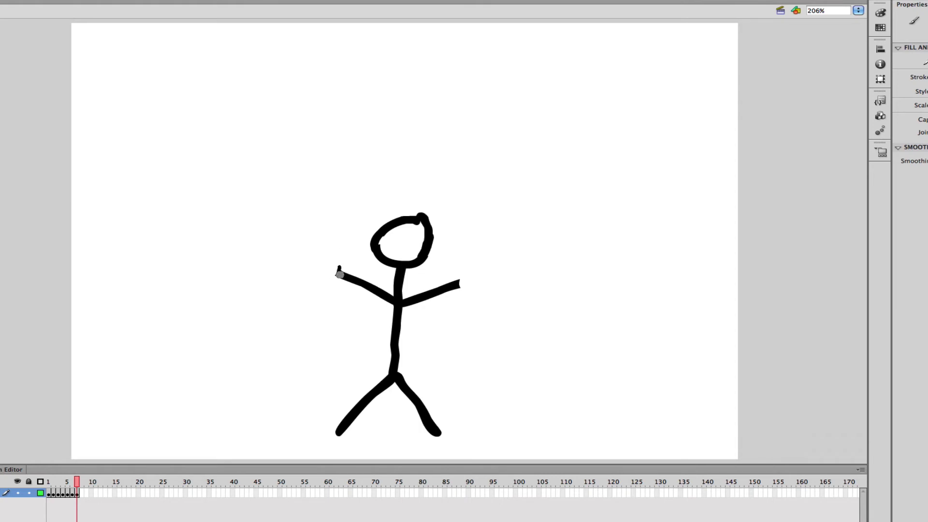
pyautogui.moveTo(337, 271)
pyautogui.mouseDown()
pyautogui.moveTo(325, 273)
pyautogui.moveTo(330, 263)
pyautogui.mouseUp()
pyautogui.moveTo(468, 274); pyautogui.dragTo(468, 280)
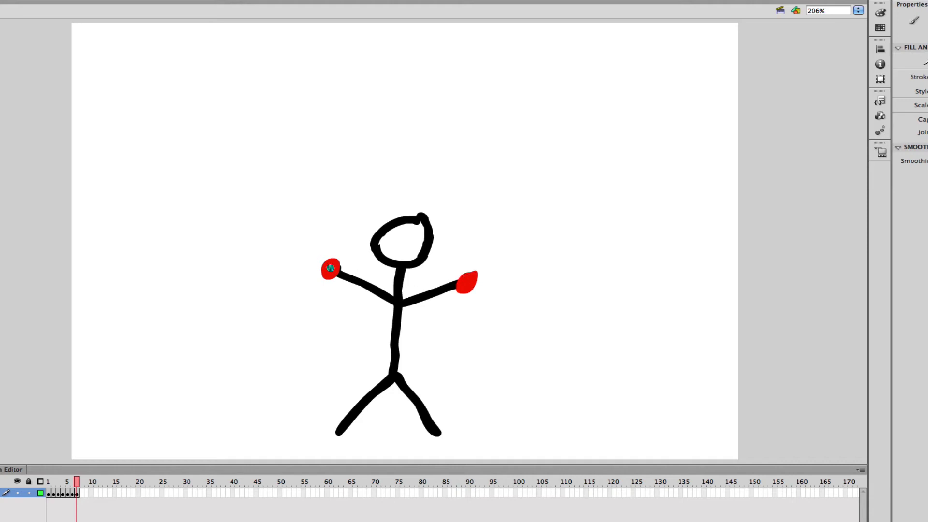
pyautogui.moveTo(331, 269)
pyautogui.mouseDown()
pyautogui.moveTo(353, 315)
pyautogui.moveTo(409, 332)
pyautogui.moveTo(444, 320)
pyautogui.moveTo(469, 287)
pyautogui.mouseUp()
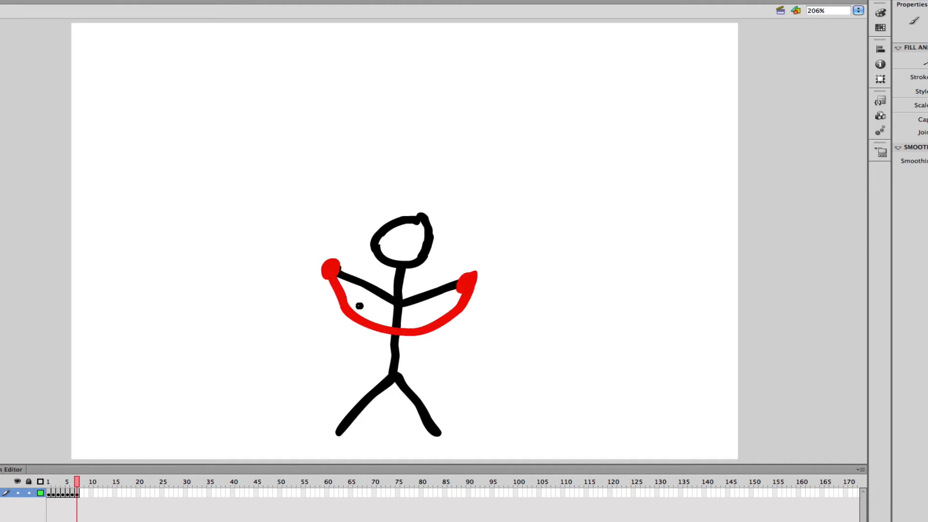
# Insert a keyframe at frame 8 and delete the red rope across the torso with the hands
pyautogui.press('F6')
pyautogui.press('v')
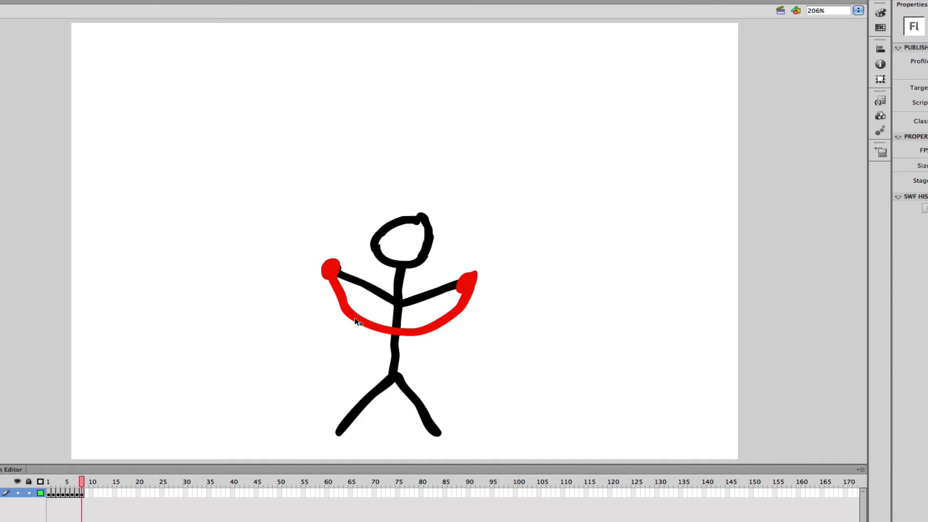
pyautogui.click(358, 323)
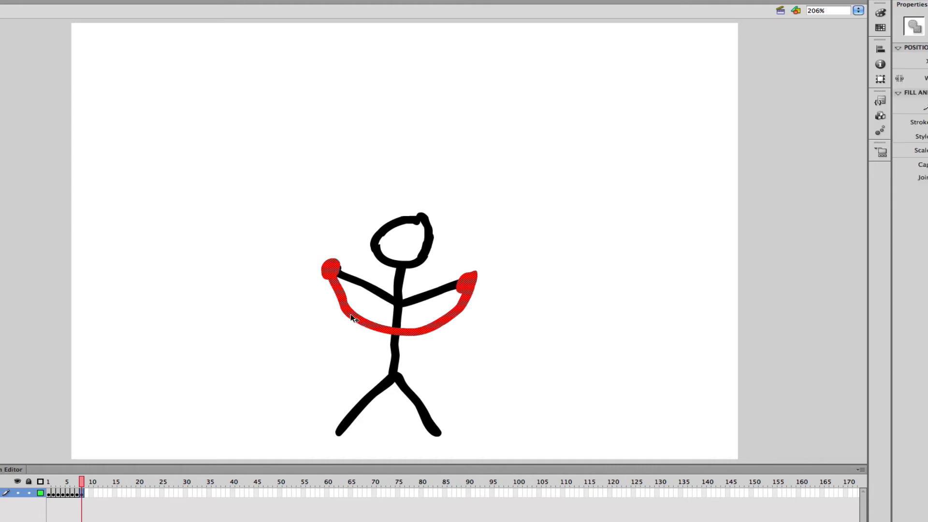
pyautogui.press('Delete')
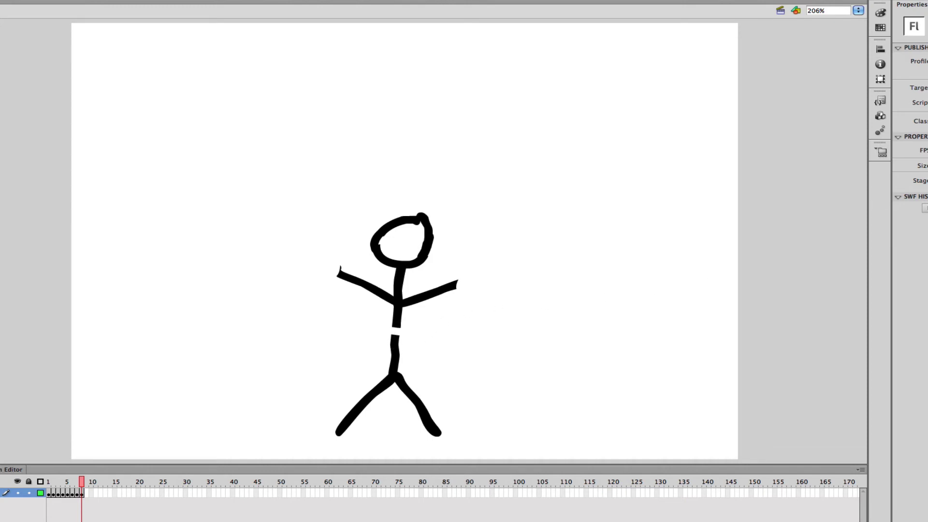
# Repair the gap in the torso on frame 8 with a black brush stroke
pyautogui.press('b')
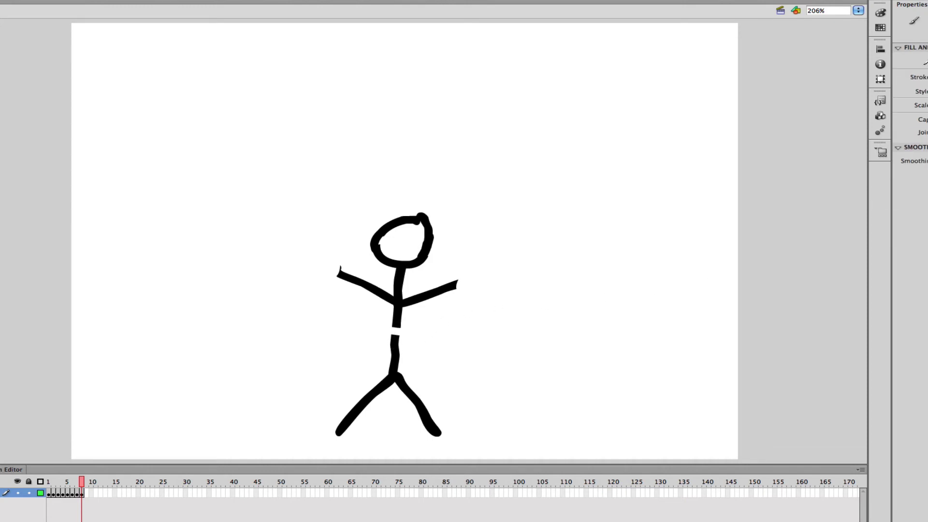
pyautogui.click(924, 63)
pyautogui.click(896, 80)
pyautogui.moveTo(396, 320); pyautogui.dragTo(393, 343)
# Paint red hands and a long rope on frame 8 that hangs in front of the upper legs
pyautogui.click(925, 62)
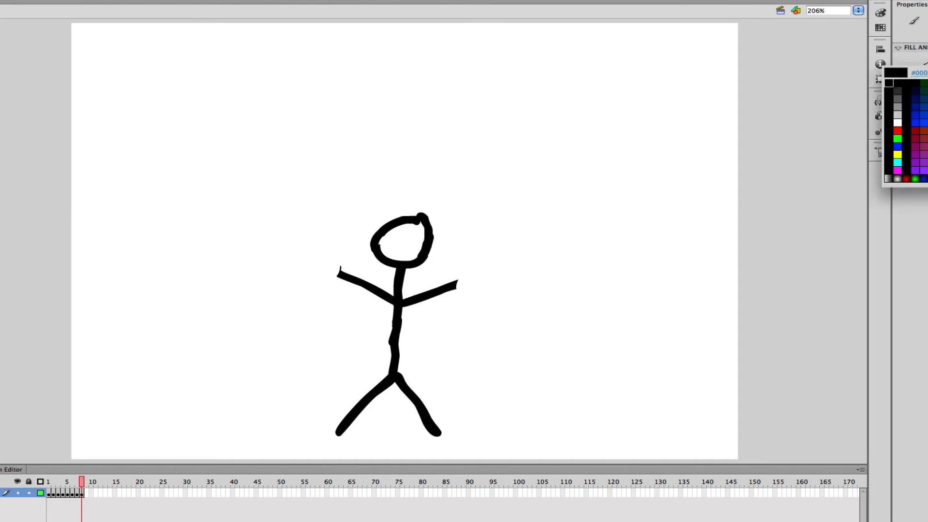
pyautogui.click(899, 134)
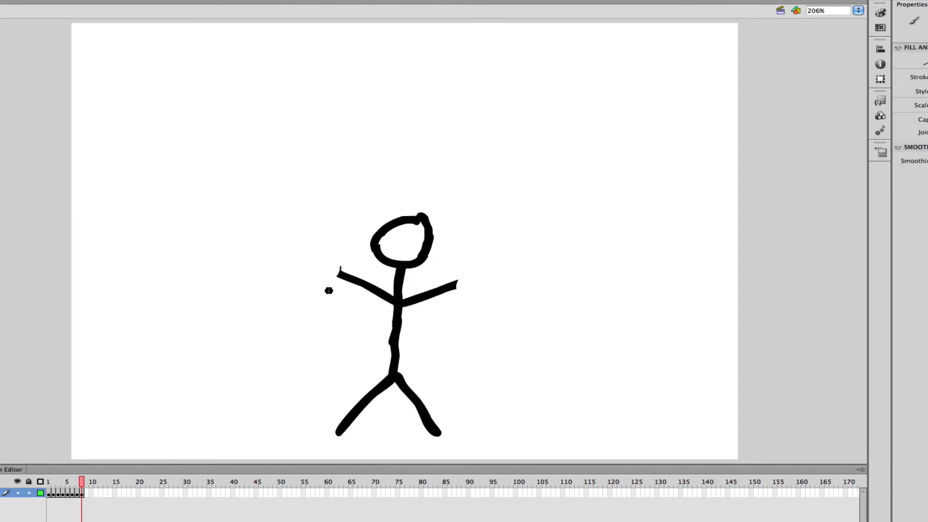
pyautogui.moveTo(330, 269); pyautogui.dragTo(334, 270)
pyautogui.moveTo(458, 285); pyautogui.dragTo(471, 283)
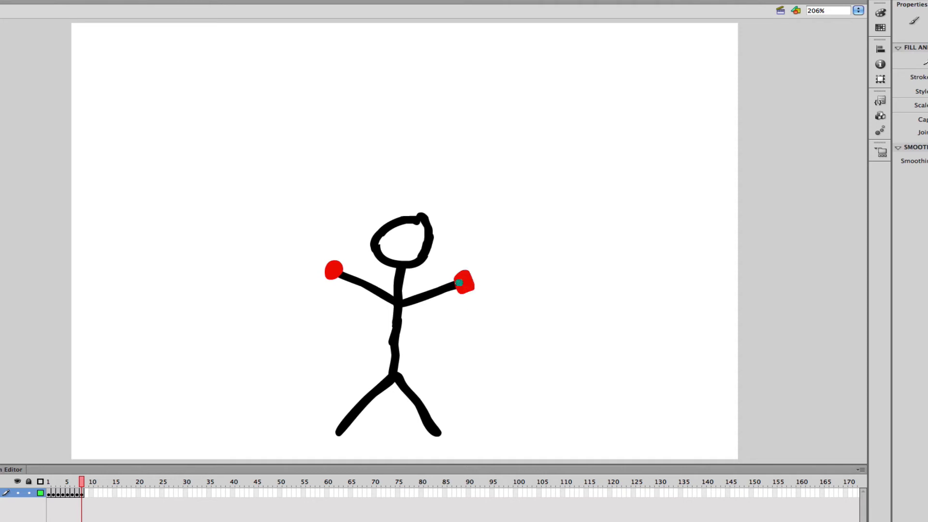
pyautogui.moveTo(334, 270)
pyautogui.mouseDown()
pyautogui.moveTo(337, 341)
pyautogui.moveTo(370, 385)
pyautogui.moveTo(404, 397)
pyautogui.moveTo(444, 378)
pyautogui.moveTo(466, 285)
pyautogui.mouseUp()
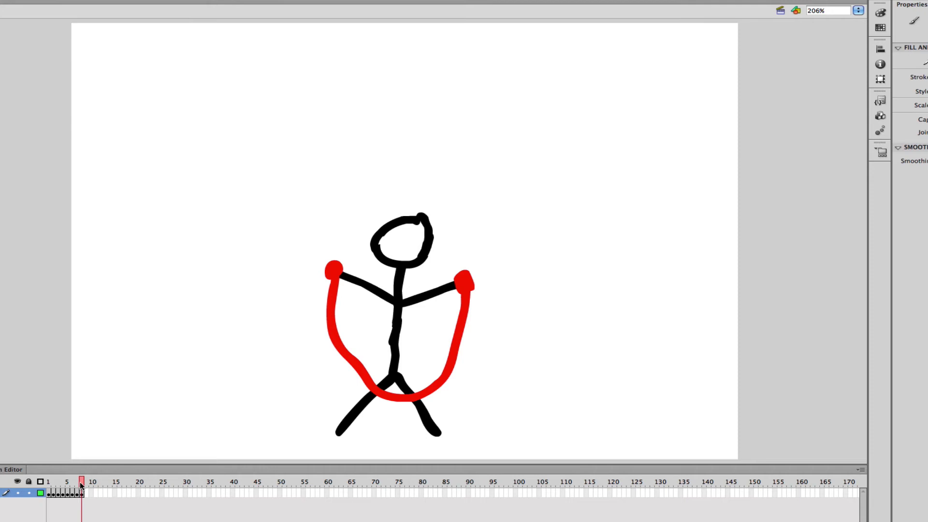
# Return the playhead to frame 1 and play the animation through
pyautogui.moveTo(82, 485)
pyautogui.mouseDown()
pyautogui.moveTo(47, 485)
pyautogui.moveTo(81, 489)
pyautogui.mouseUp()
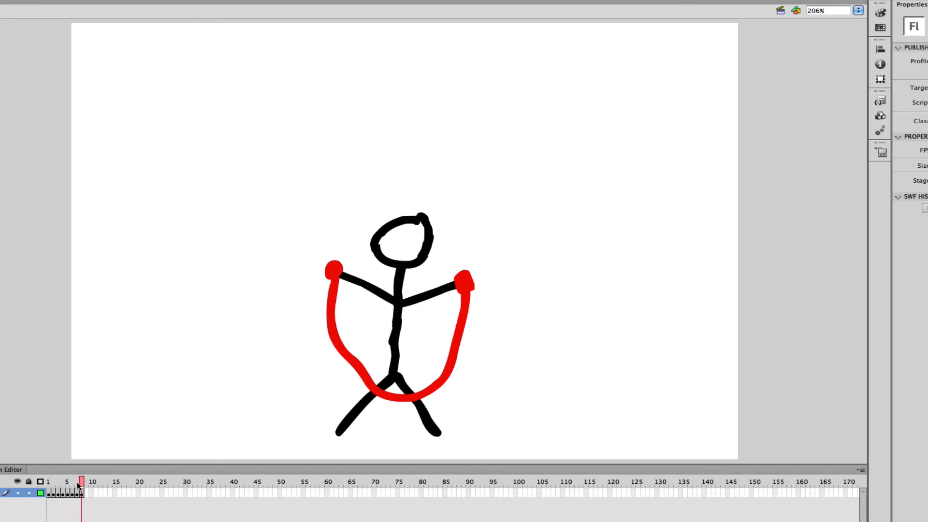
pyautogui.moveTo(80, 480); pyautogui.dragTo(42, 482)
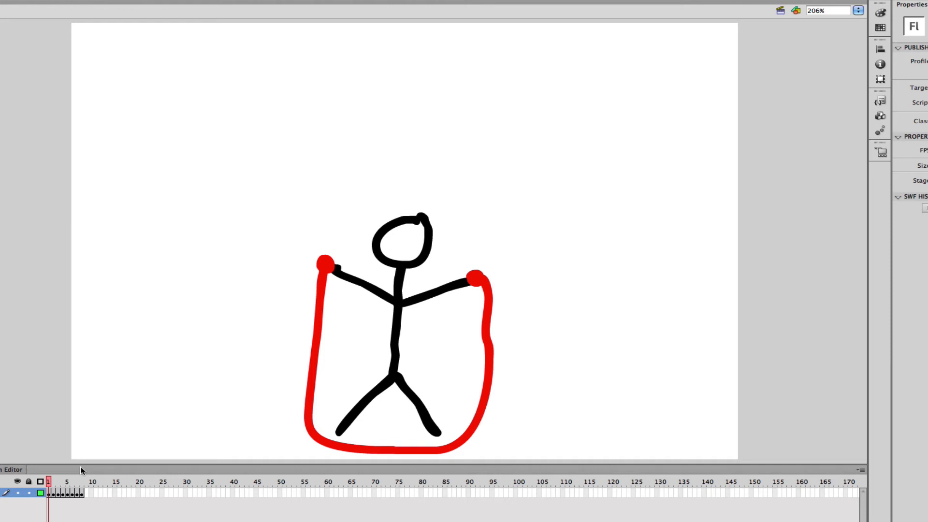
pyautogui.press('Return')
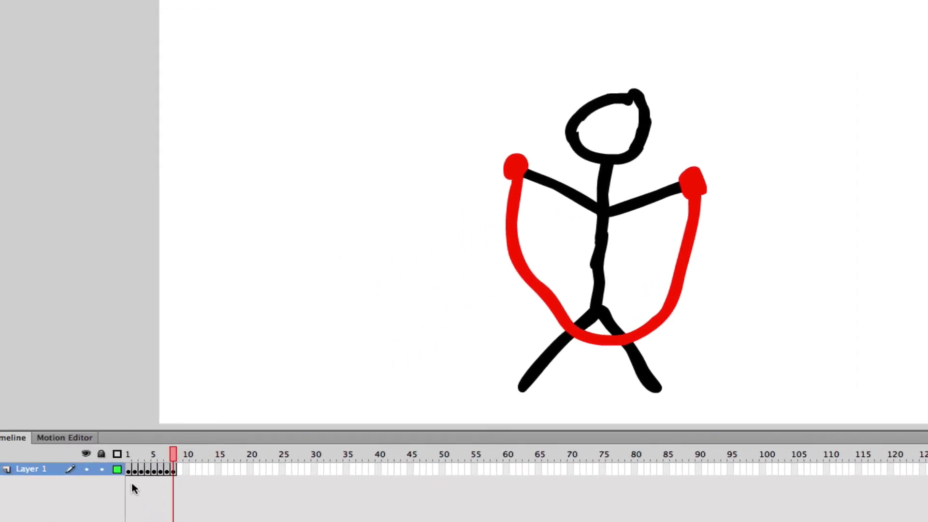
pyautogui.moveTo(132, 476); pyautogui.dragTo(173, 471)
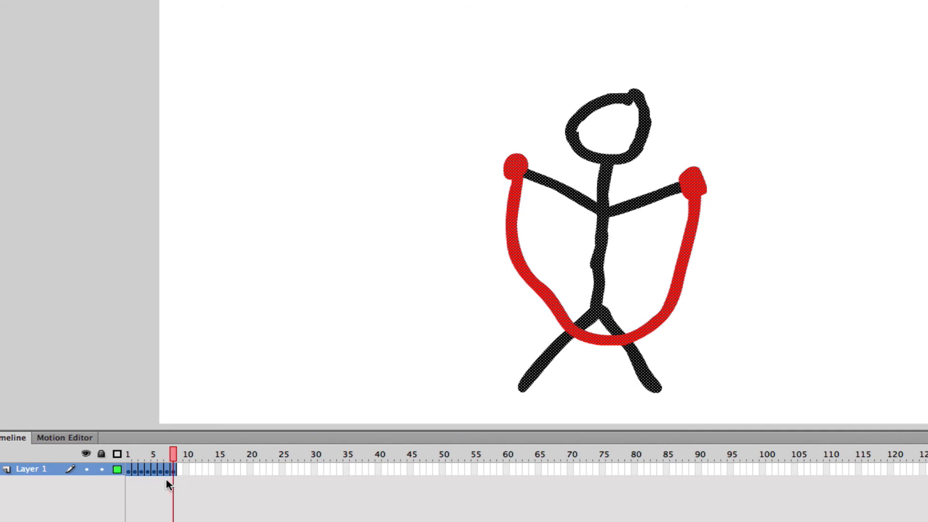
pyautogui.click(157, 497)
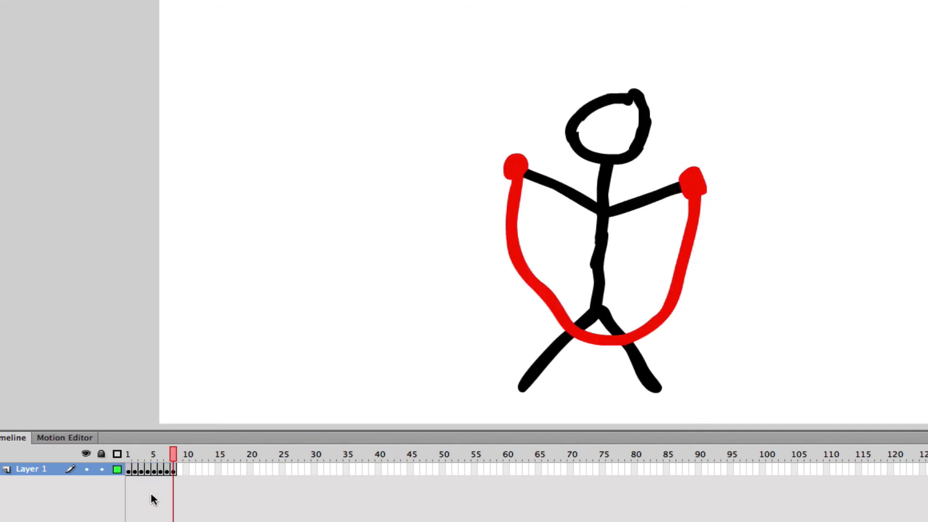
pyautogui.click(128, 470)
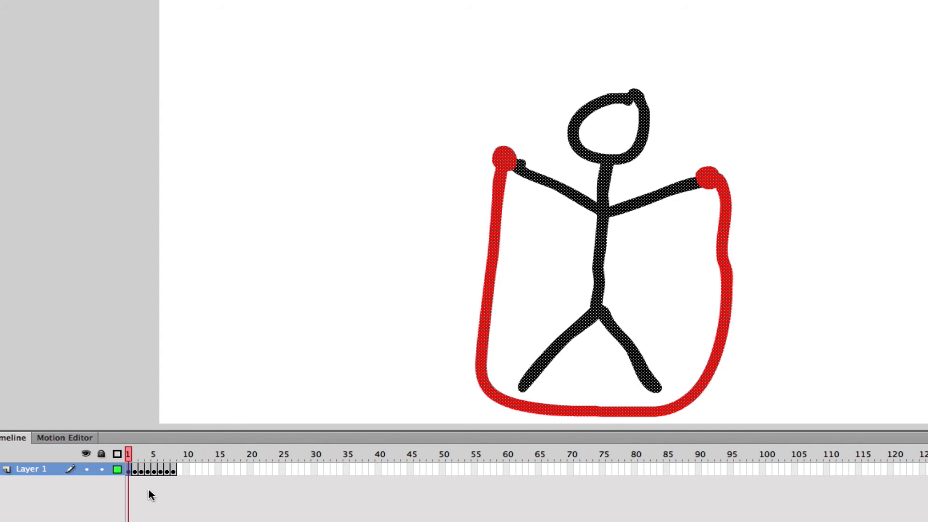
pyautogui.click(149, 491)
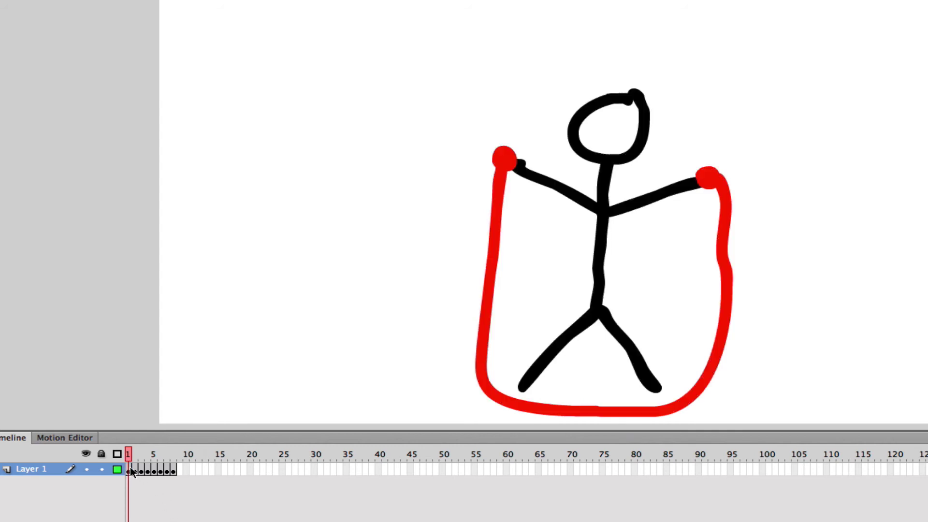
# Copy frames 1 to 8 of Layer 1 and paste them starting at frame 9
pyautogui.moveTo(132, 471); pyautogui.dragTo(173, 471)
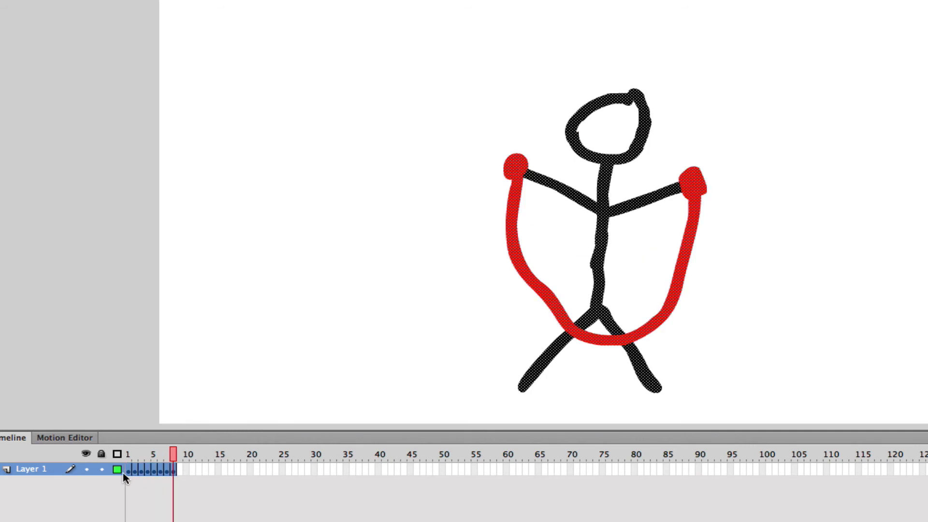
pyautogui.rightClick(154, 469)
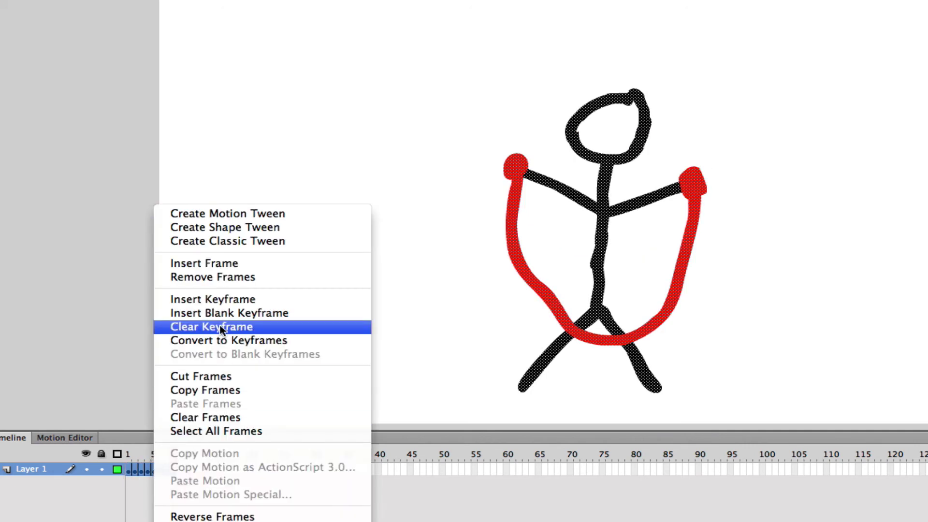
pyautogui.click(221, 391)
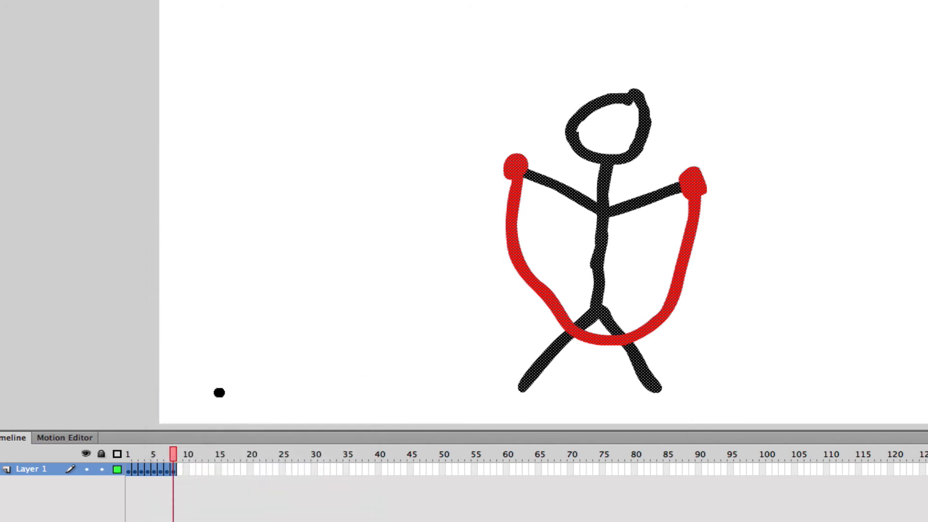
pyautogui.click(180, 473)
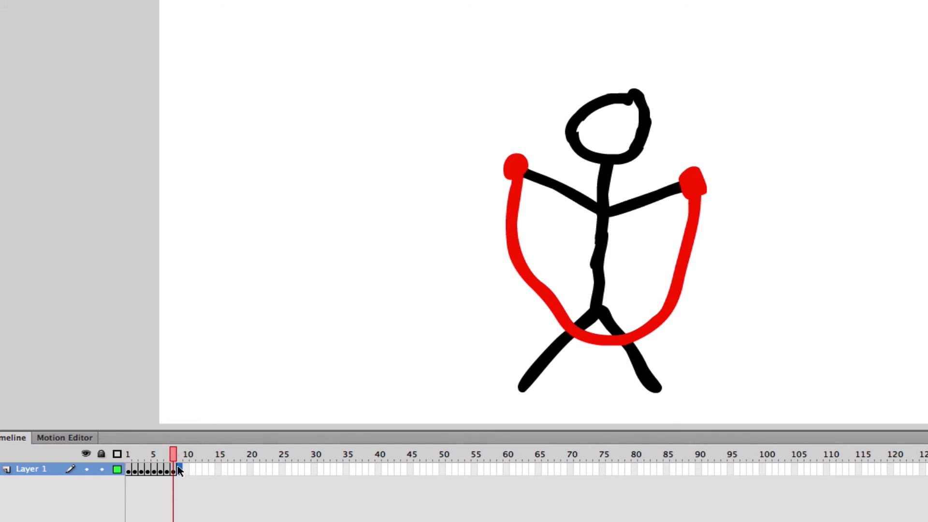
pyautogui.rightClick(184, 471)
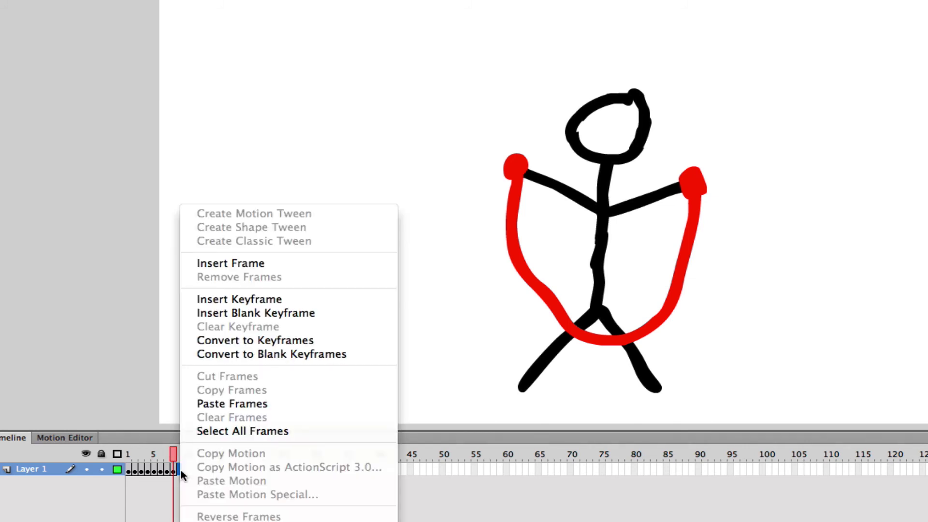
pyautogui.click(239, 404)
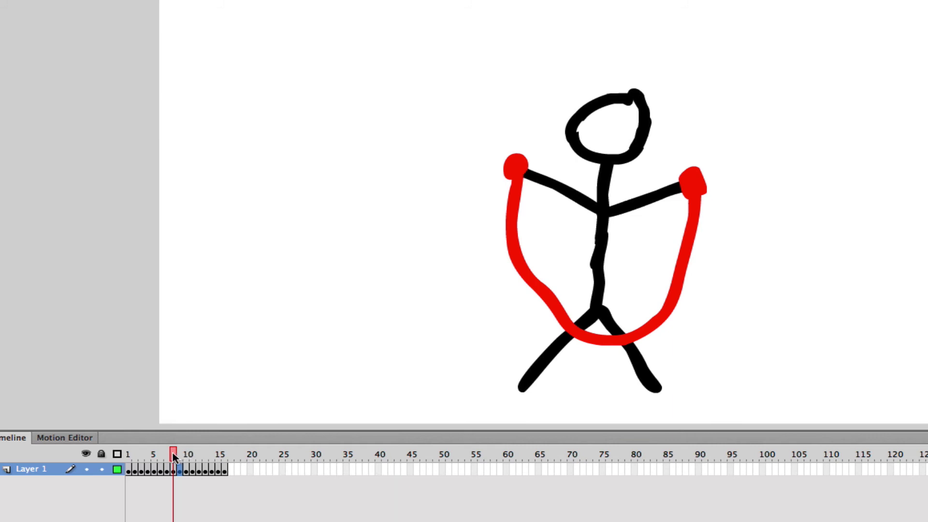
# Scrub the playhead through the pasted frames to frame 16 and play the animation
pyautogui.moveTo(174, 454); pyautogui.dragTo(232, 462)
pyautogui.press('Return')
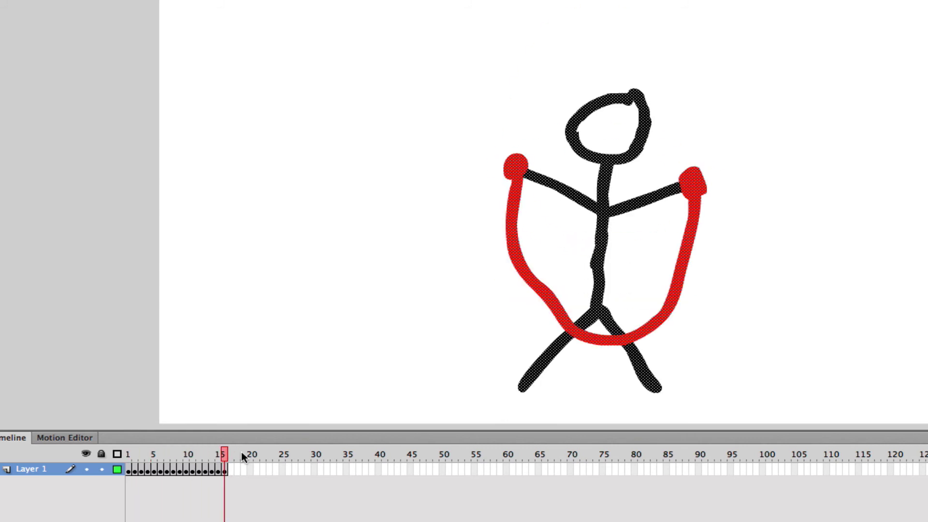
pyautogui.click(229, 486)
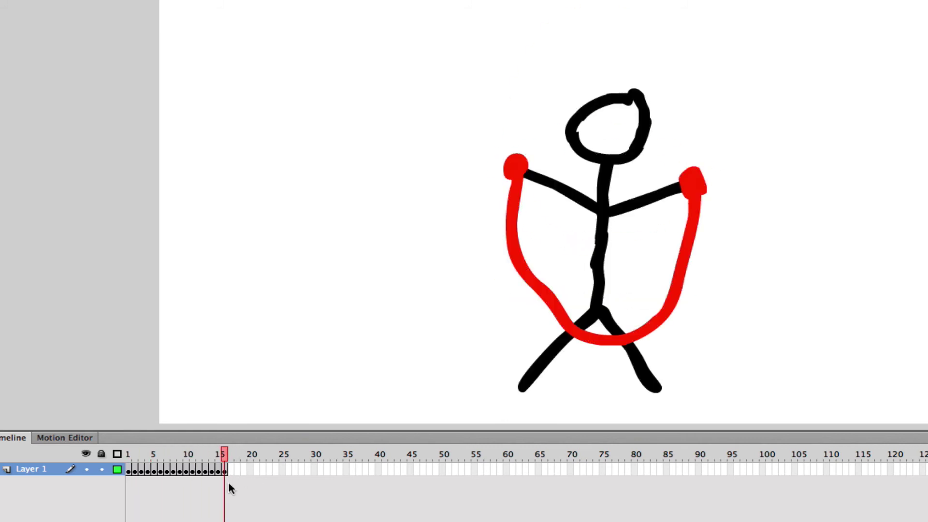
# Paste the copied eight-frame cycle at frame 17 and again at frame 25
pyautogui.click(231, 469)
pyautogui.rightClick(232, 470)
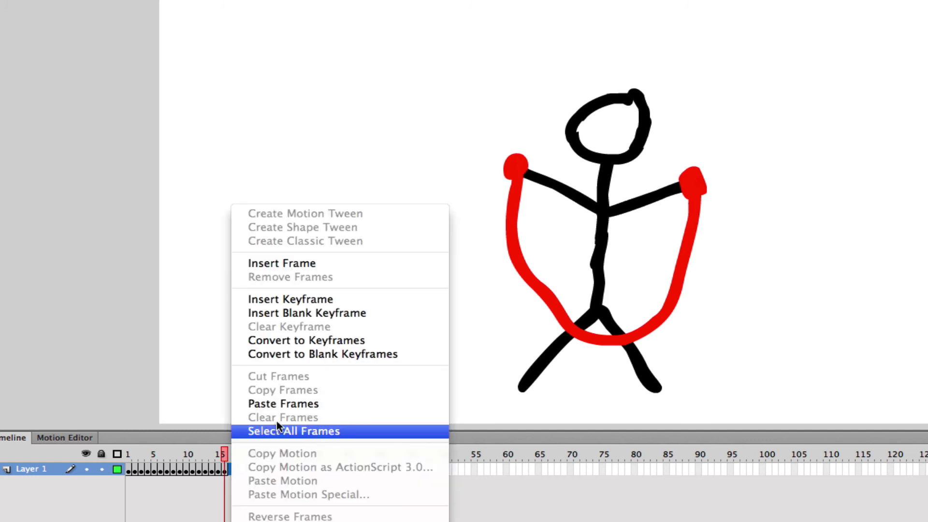
pyautogui.click(297, 404)
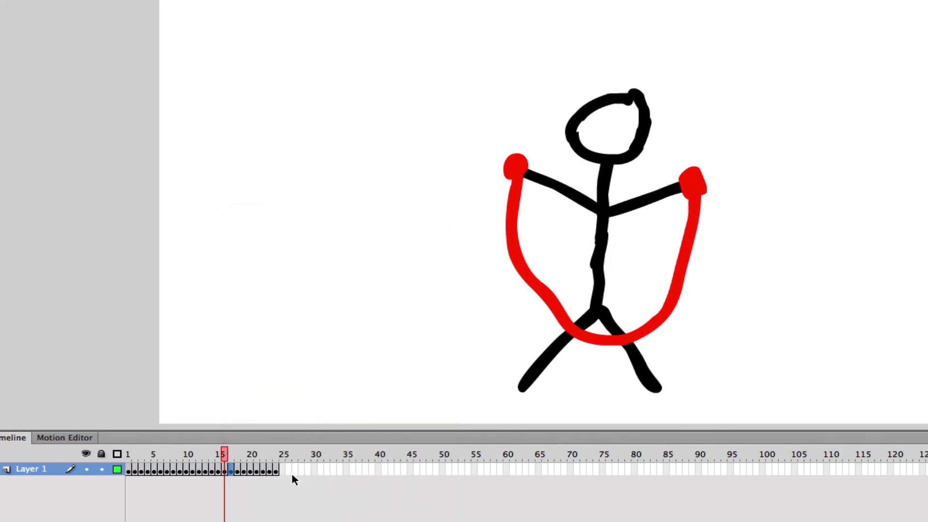
pyautogui.click(282, 472)
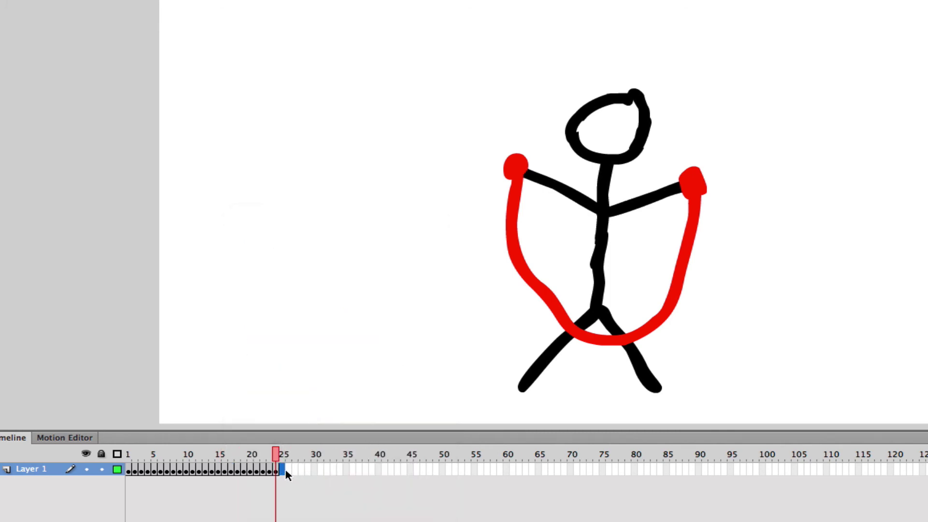
pyautogui.rightClick(285, 473)
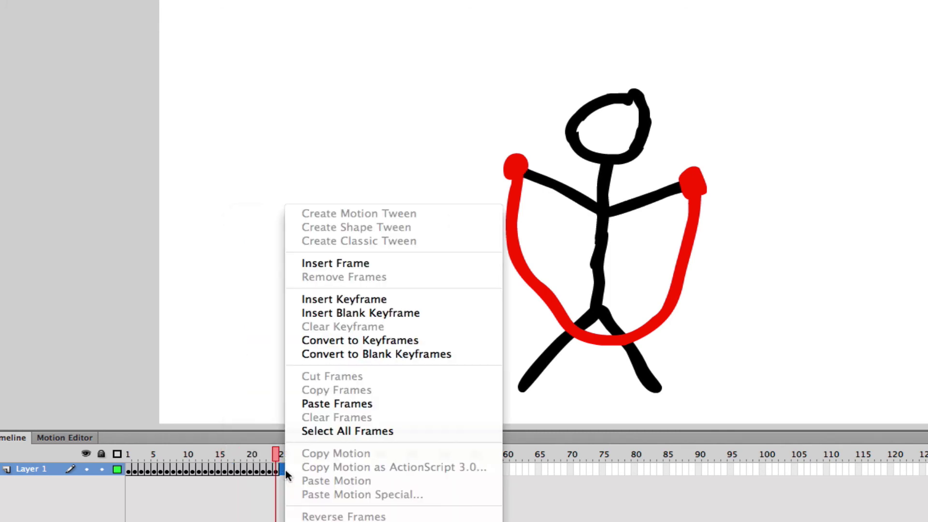
pyautogui.click(341, 404)
pyautogui.click(293, 506)
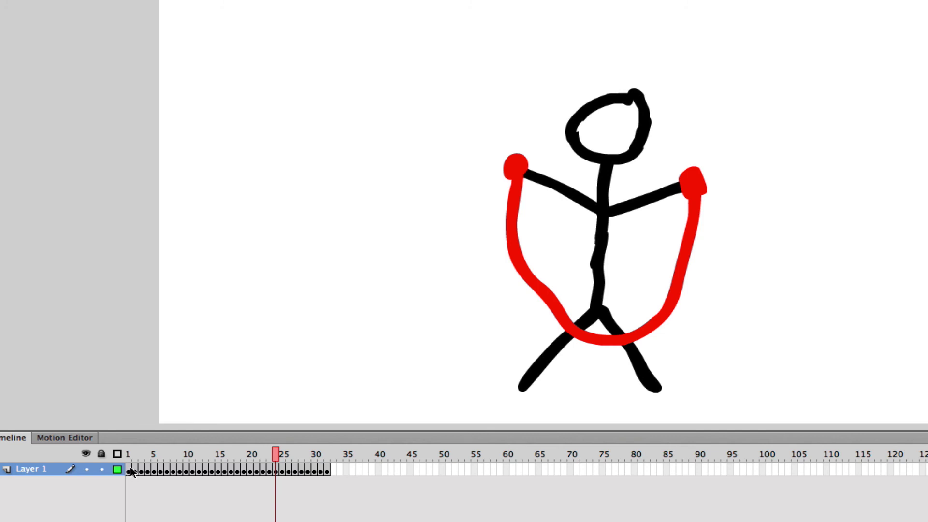
# Copy frames 1 to 32 of Layer 1 and paste them starting at frame 33
pyautogui.moveTo(131, 472); pyautogui.dragTo(327, 474)
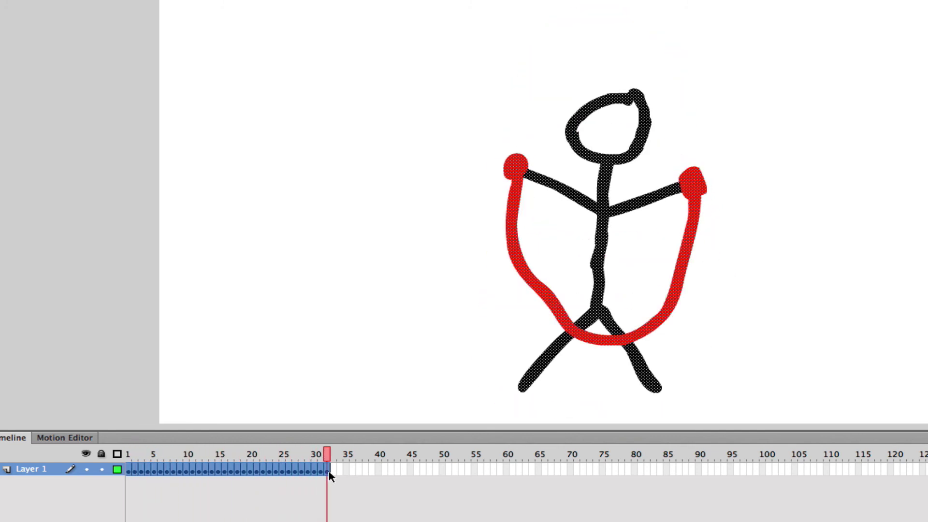
pyautogui.rightClick(213, 470)
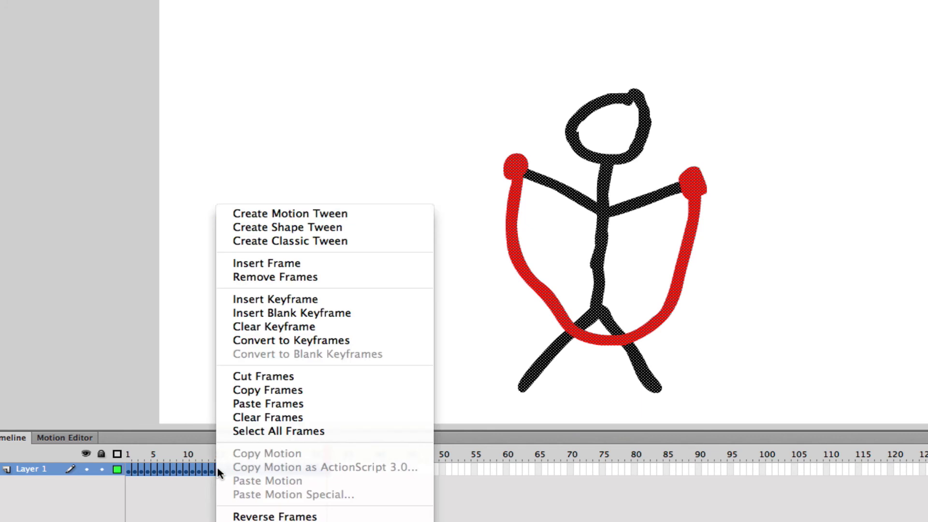
pyautogui.click(278, 390)
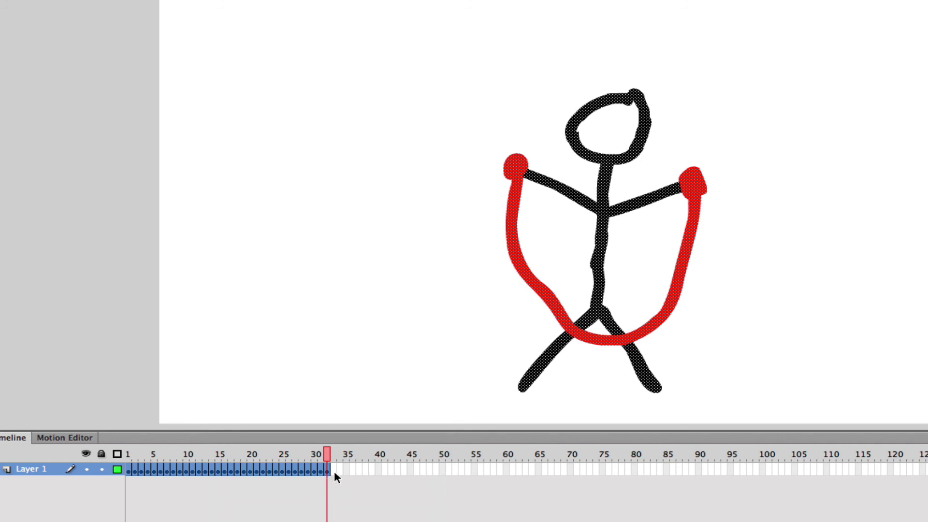
pyautogui.click(334, 472)
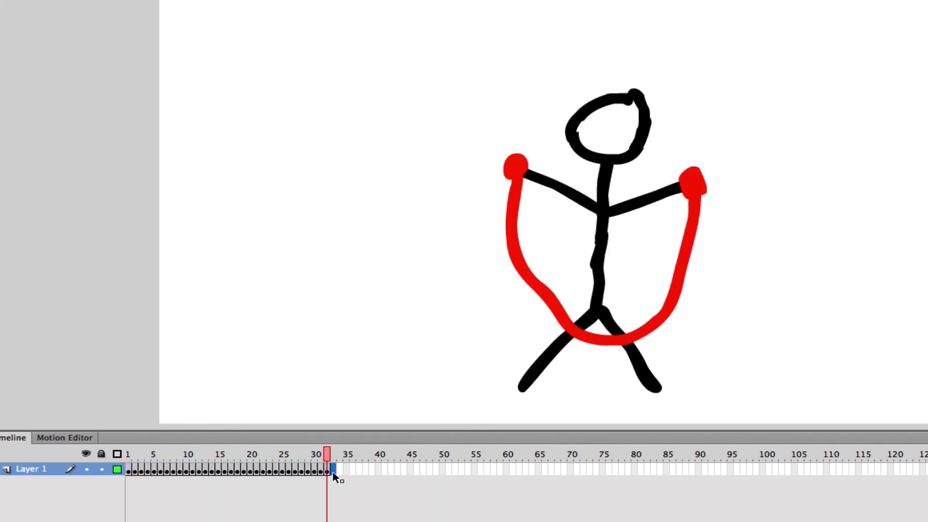
pyautogui.rightClick(333, 473)
pyautogui.click(401, 404)
# Paste the copied 32-frame block at frame 65 and again at frame 97
pyautogui.click(540, 471)
pyautogui.rightClick(542, 470)
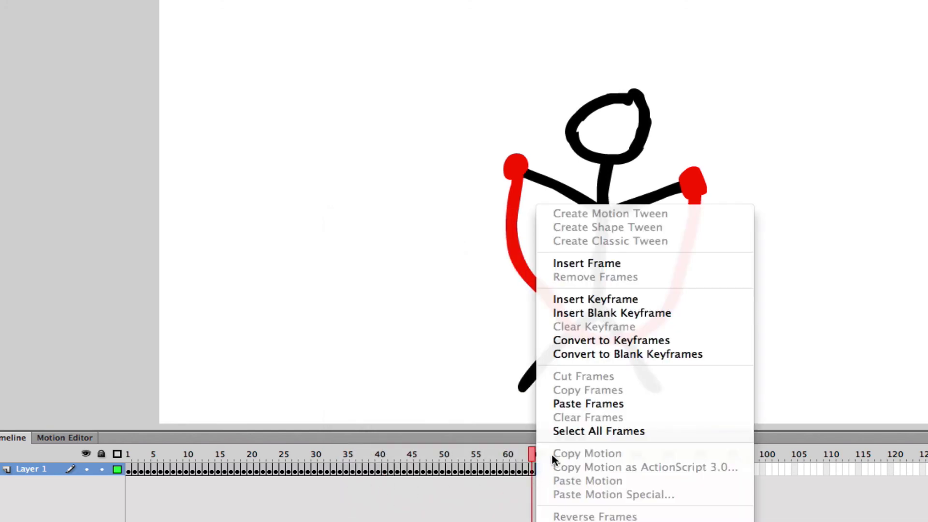
pyautogui.click(612, 408)
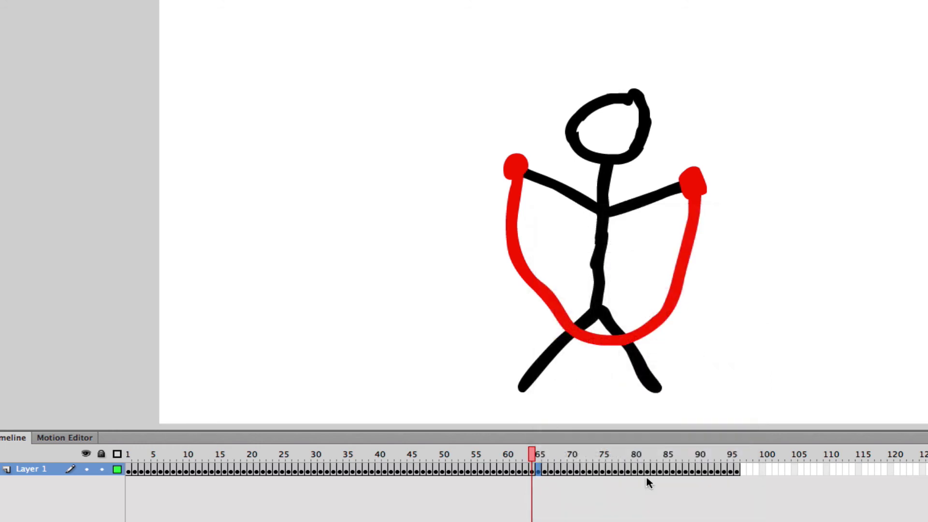
pyautogui.click(744, 471)
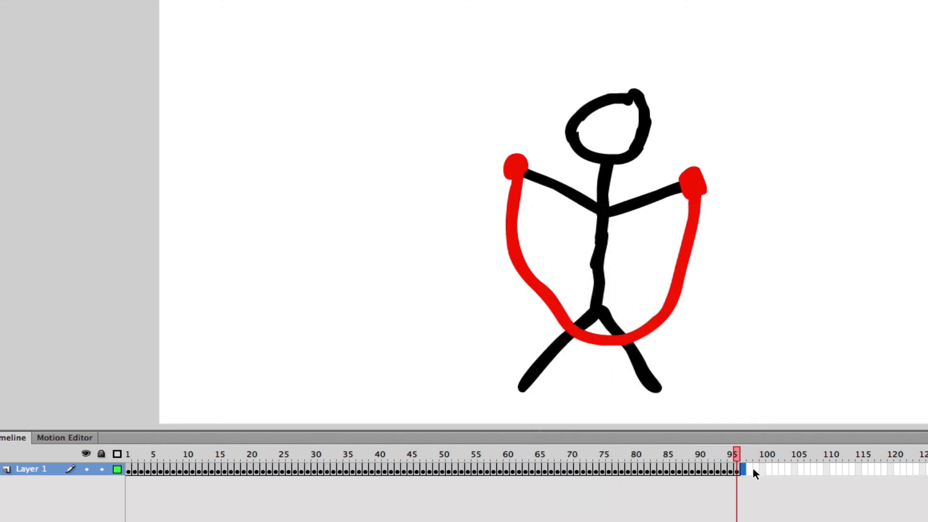
pyautogui.rightClick(743, 470)
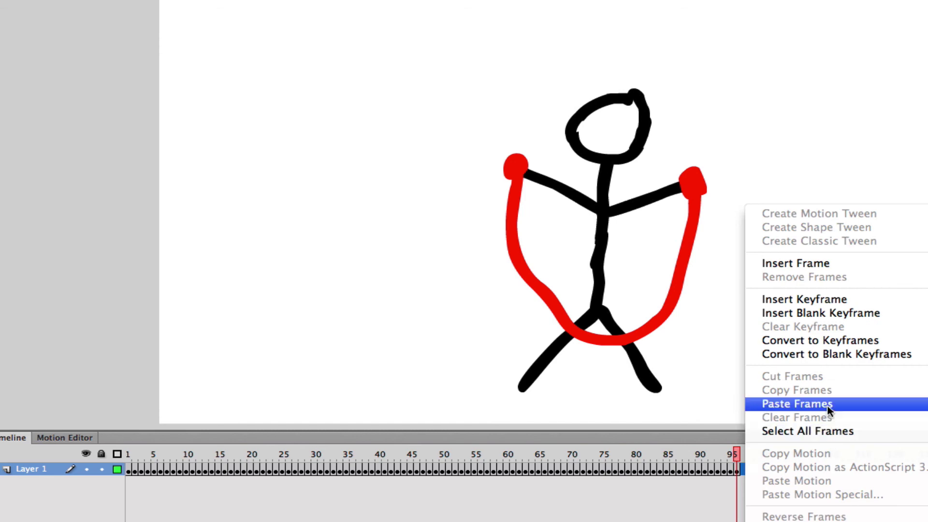
pyautogui.click(797, 403)
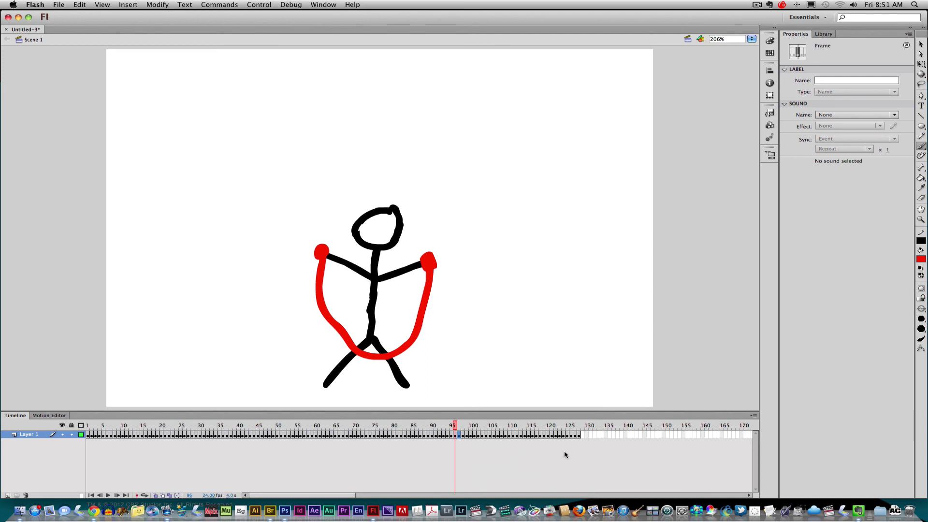
# Go to the last keyframe, frame 128, and play the extended animation through
pyautogui.click(579, 438)
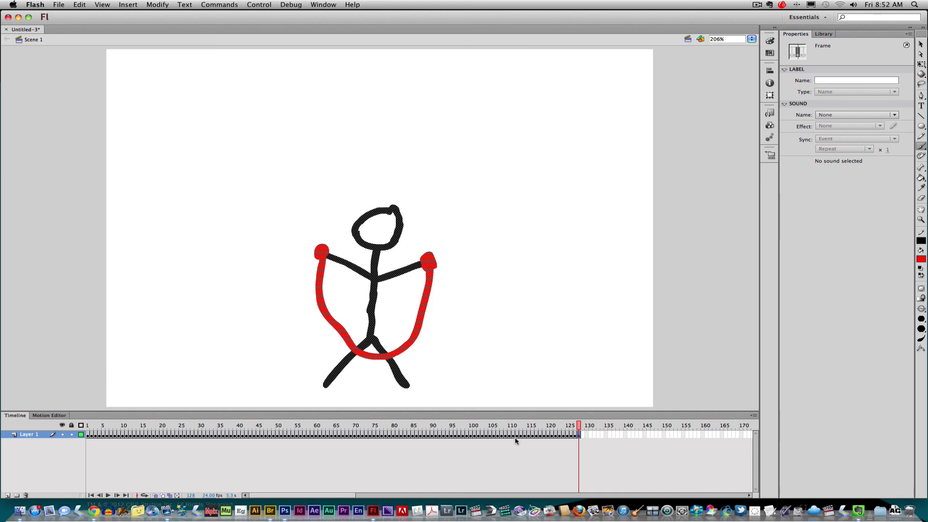
pyautogui.press('Return')
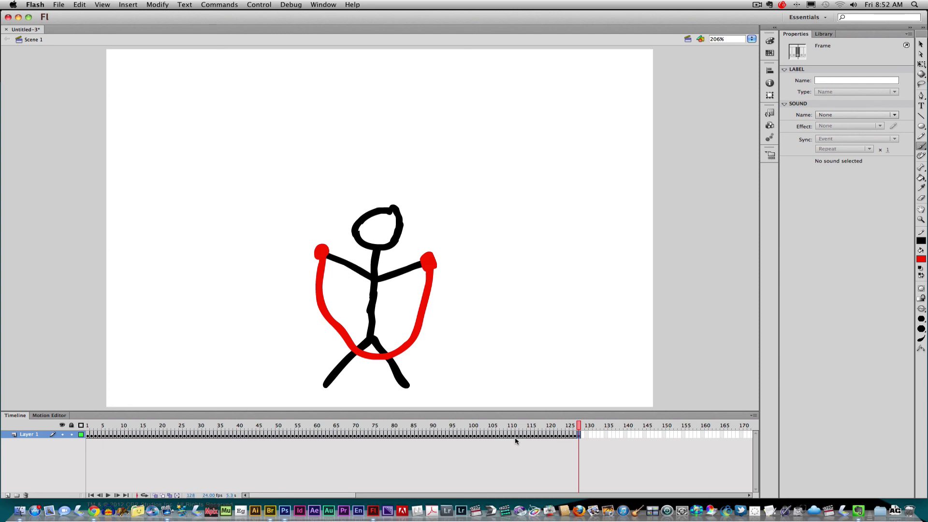
pyautogui.press('Return')
# Try to save the document as "jump rope.fla" in the project prep assignments folder
pyautogui.click(62, 5)
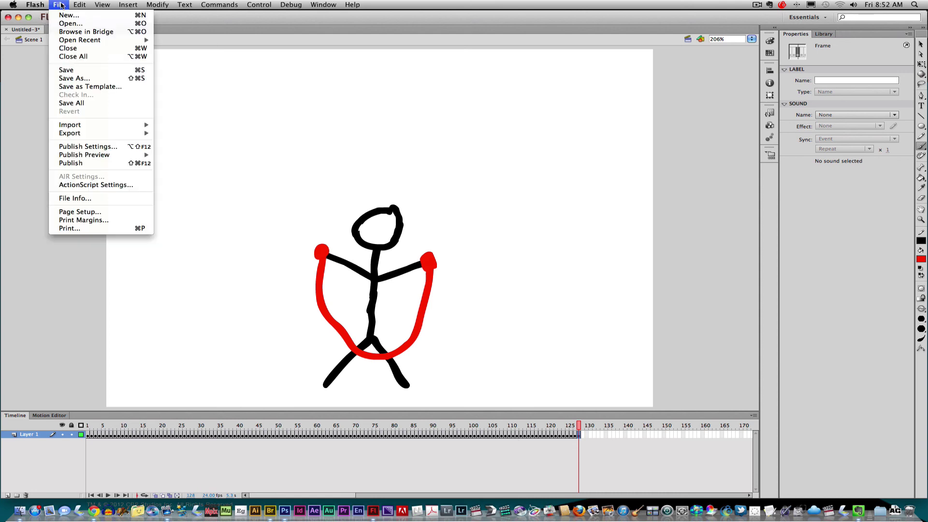
pyautogui.press('Escape')
pyautogui.click(56, 4)
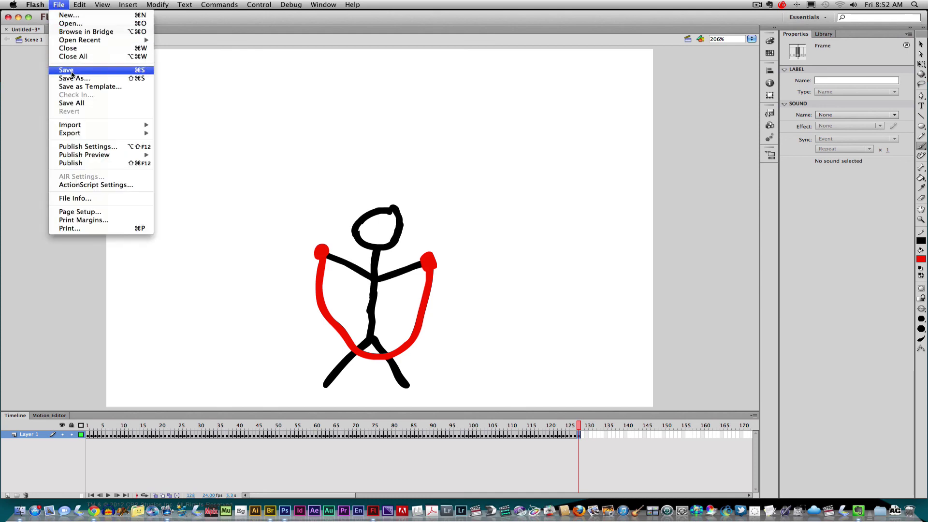
pyautogui.click(73, 86)
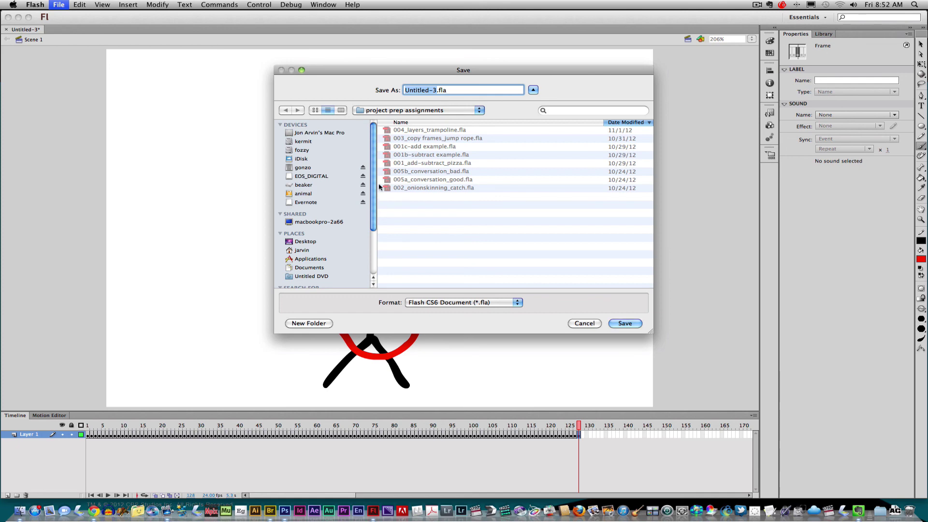
pyautogui.write('jump rope')
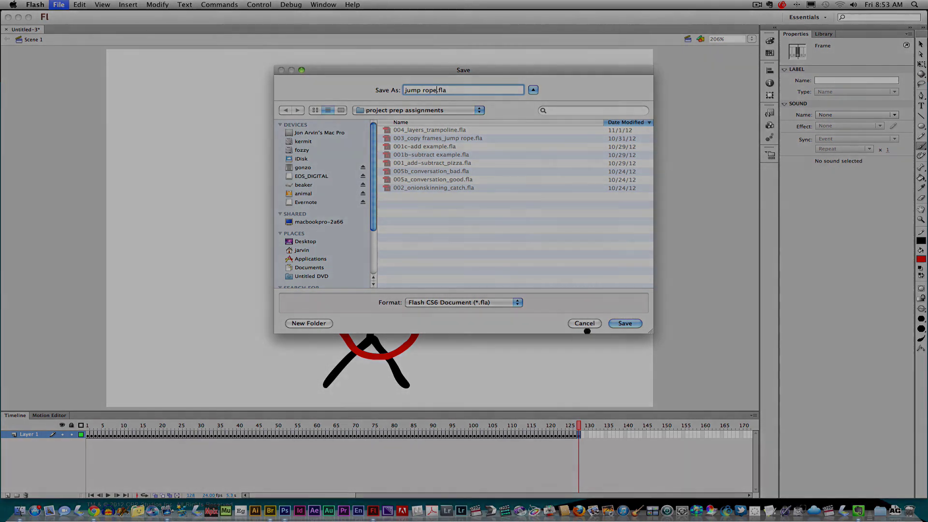
pyautogui.click(585, 323)
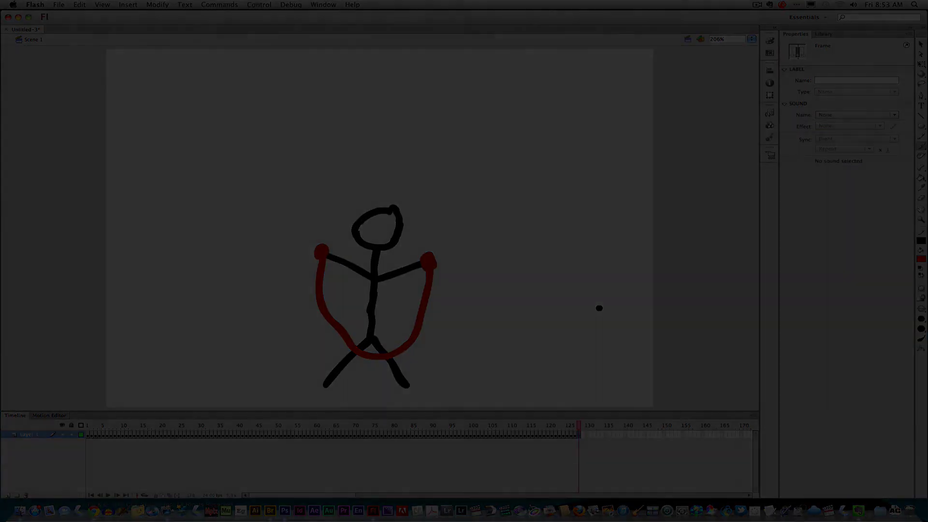